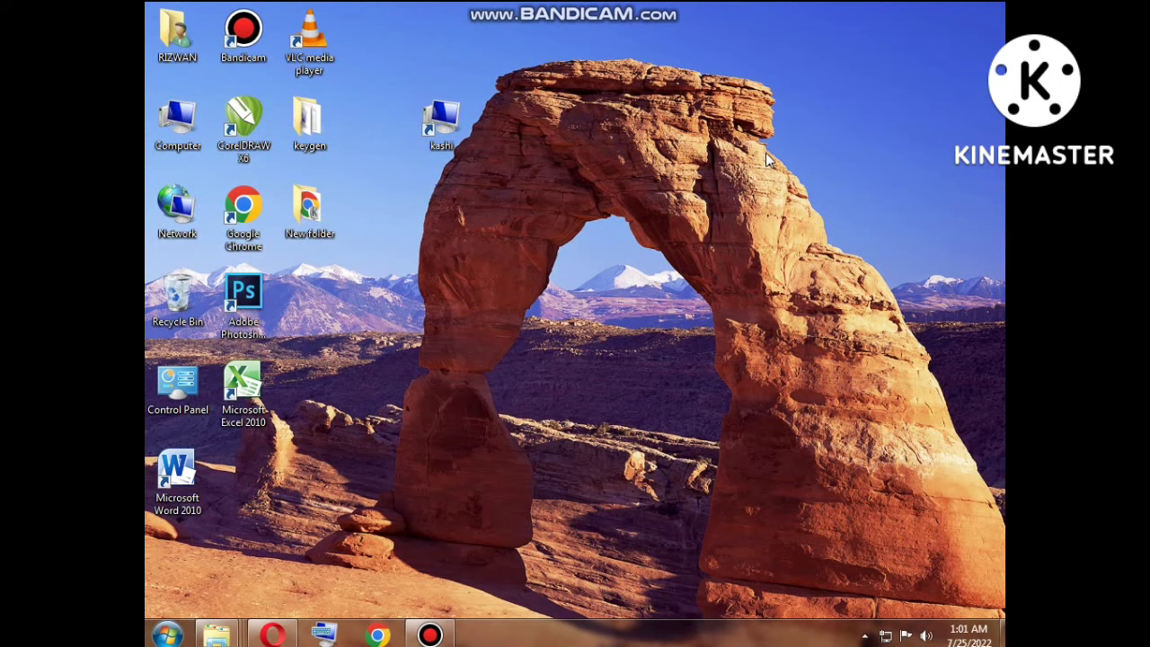
# - Launch Excel, then copy the ten addresses in A4:A13 from the Google Sheets file
pyautogui.click(245, 411)
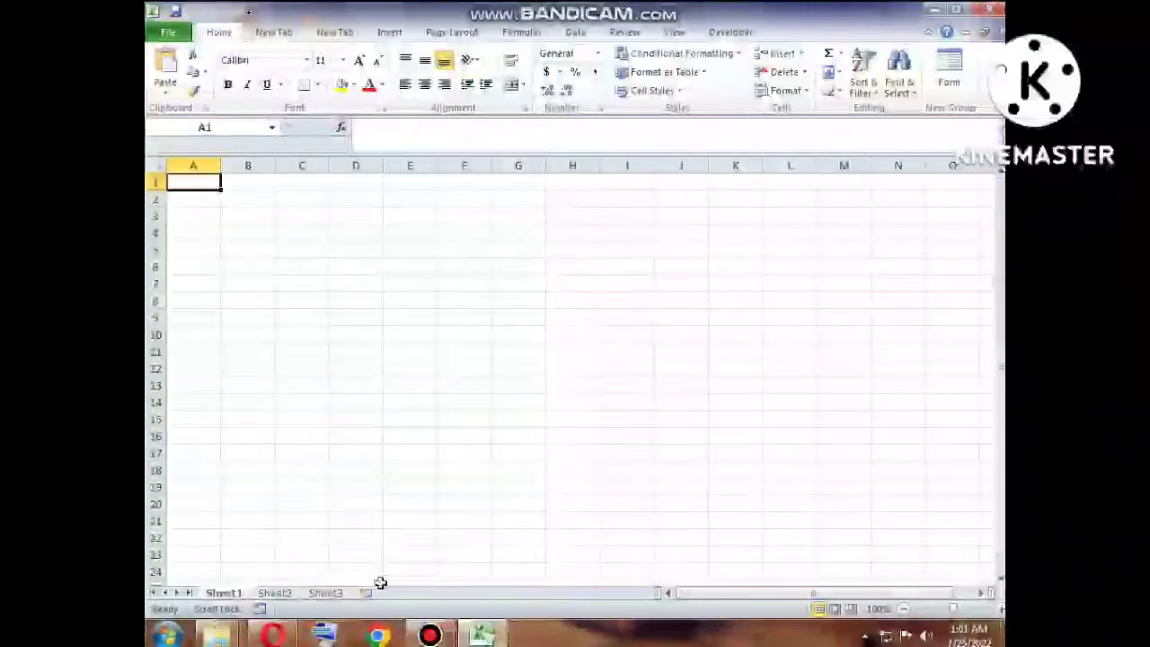
pyautogui.moveTo(273, 635)
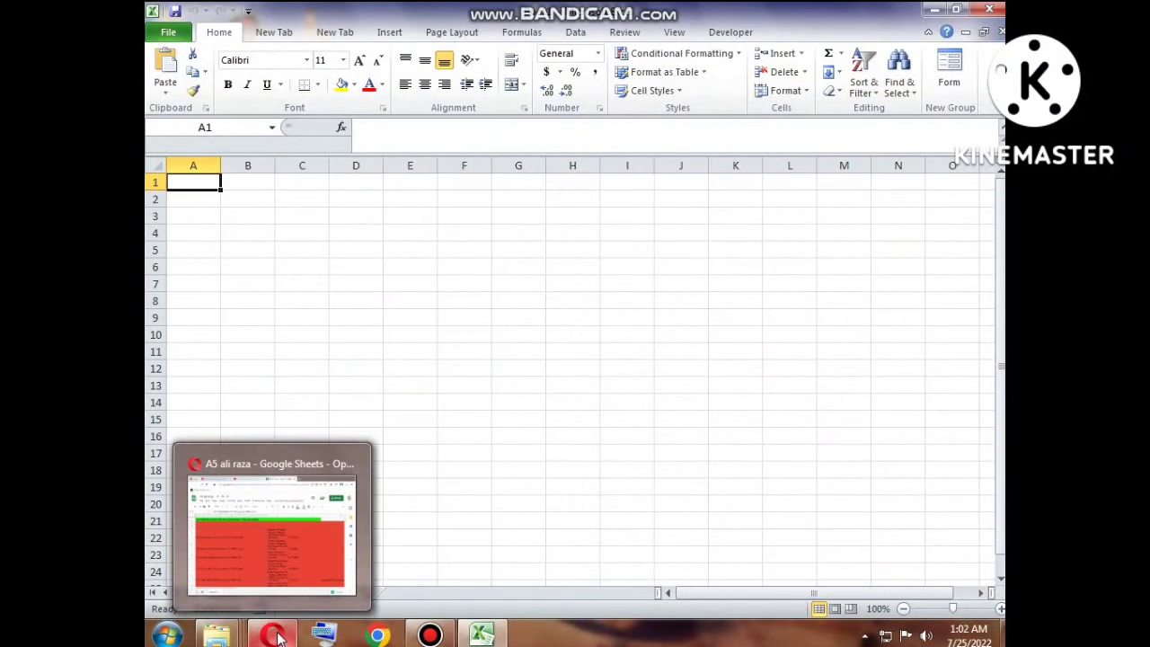
pyautogui.click(274, 539)
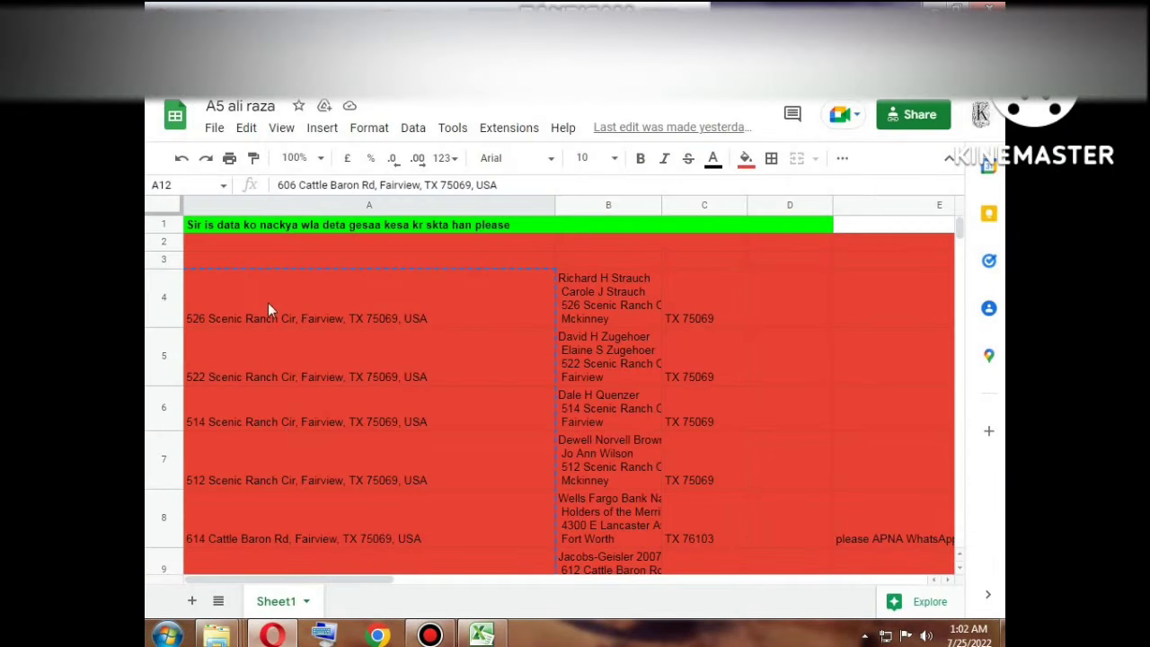
pyautogui.moveTo(244, 297)
pyautogui.mouseDown()
pyautogui.moveTo(288, 442)
pyautogui.moveTo(336, 450)
pyautogui.mouseUp()
pyautogui.scroll(-3, 274, 405)
pyautogui.scroll(-1, 289, 442)
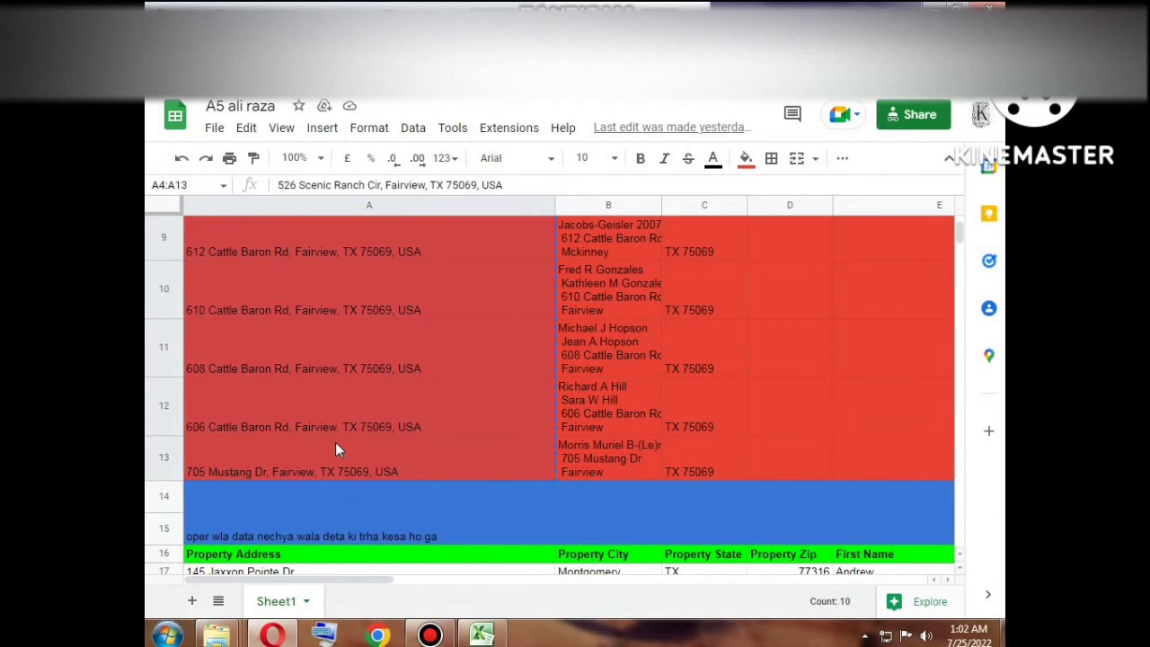
pyautogui.rightClick(342, 392)
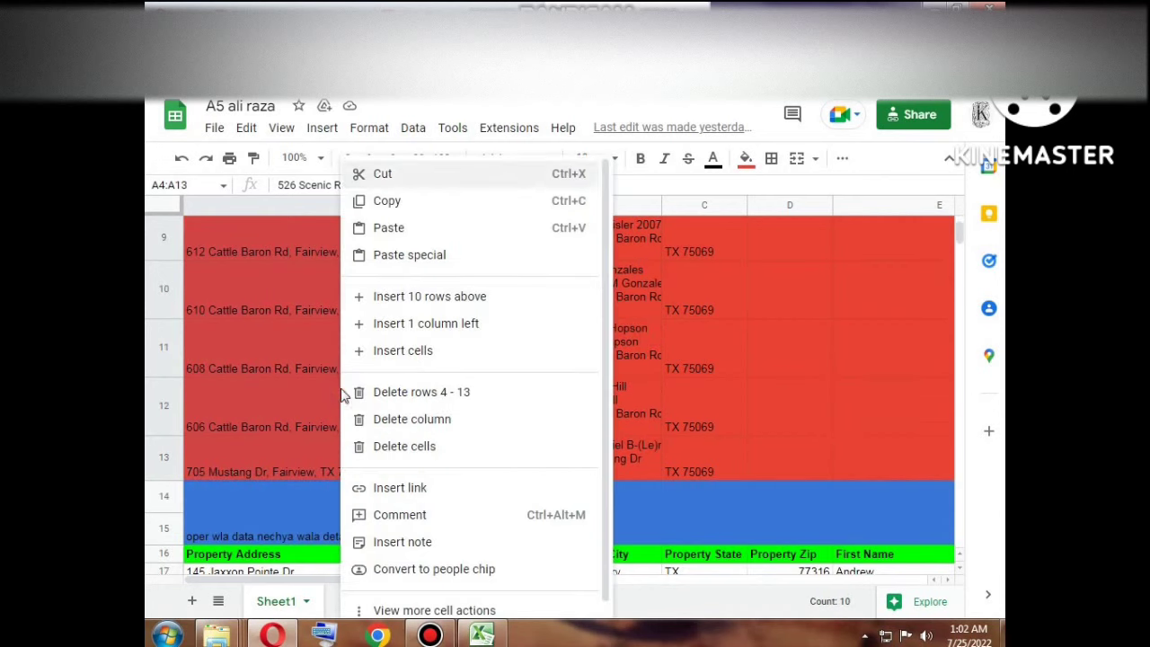
pyautogui.click(413, 203)
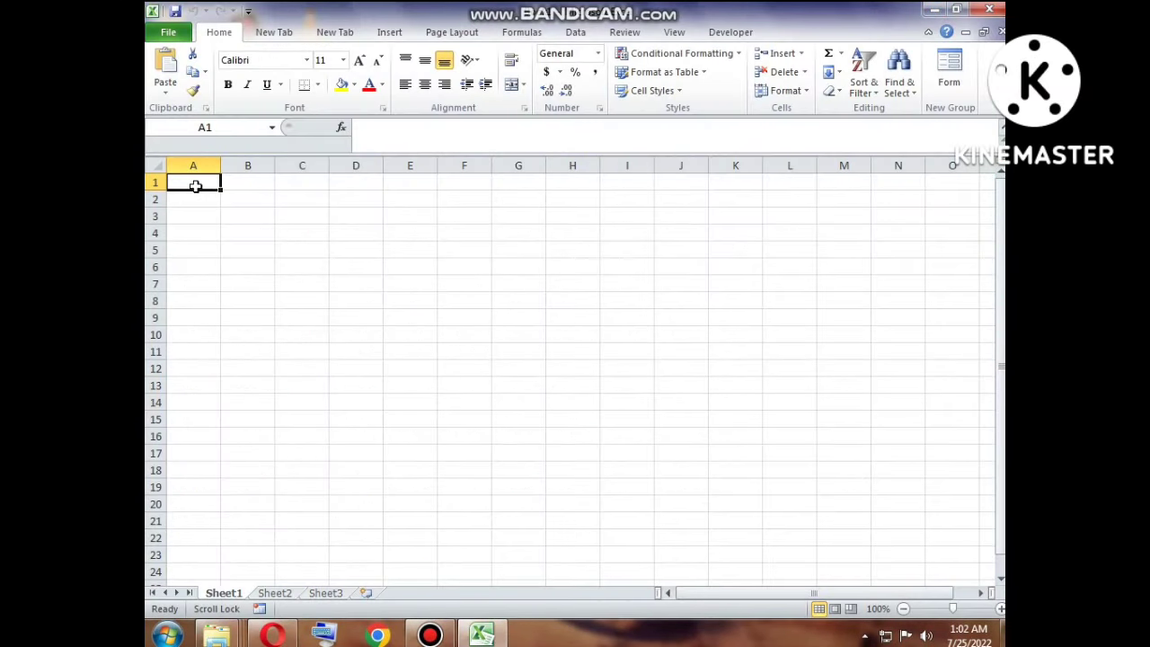
# - Paste the addresses into A1 keeping source formatting, and widen column A to fit them
pyautogui.rightClick(196, 185)
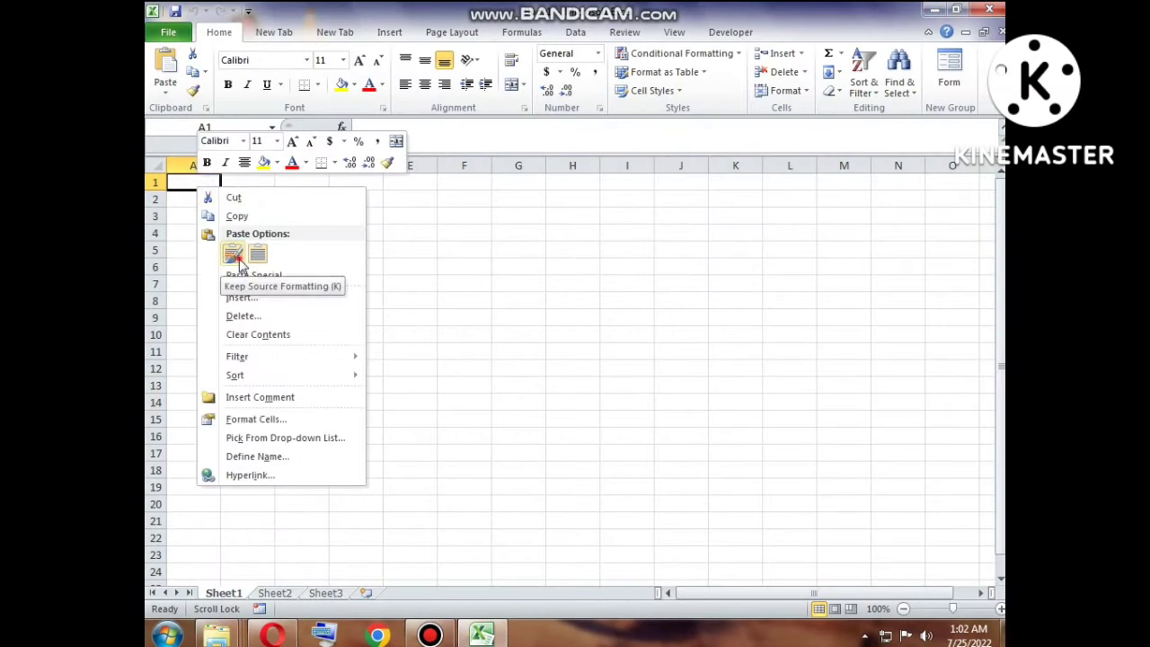
pyautogui.click(238, 258)
pyautogui.moveTo(220, 170)
pyautogui.mouseDown()
pyautogui.moveTo(505, 191)
pyautogui.moveTo(588, 167)
pyautogui.moveTo(451, 167)
pyautogui.mouseUp()
# - Set the height of the ten address rows to 20
pyautogui.moveTo(200, 239); pyautogui.dragTo(353, 158)
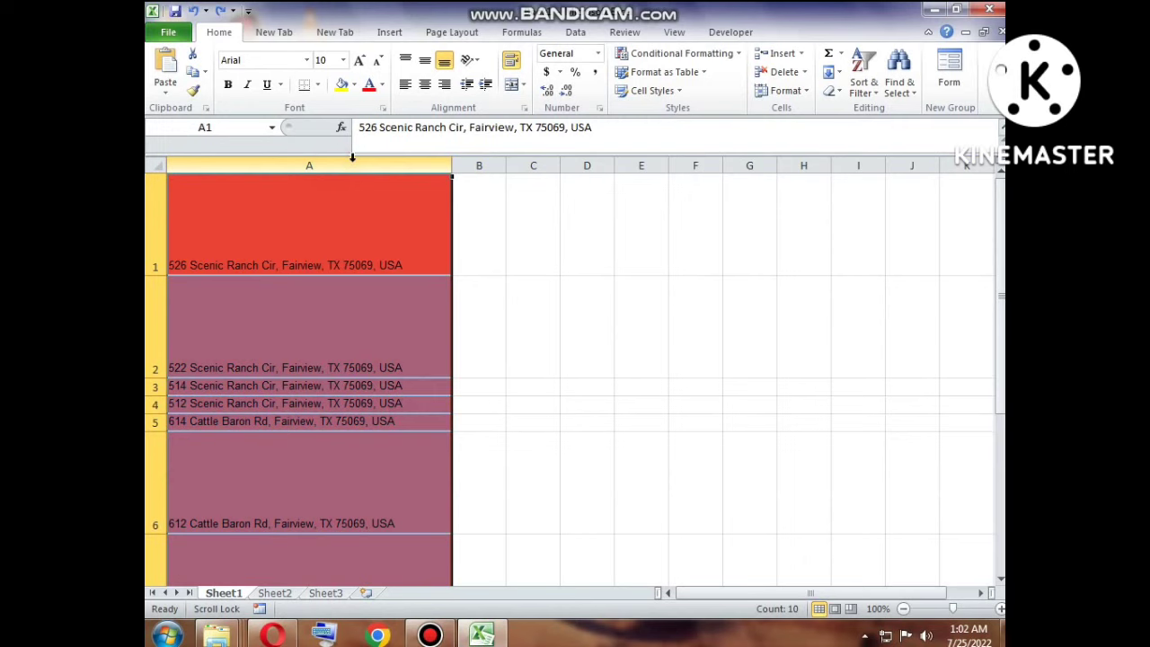
pyautogui.click(808, 91)
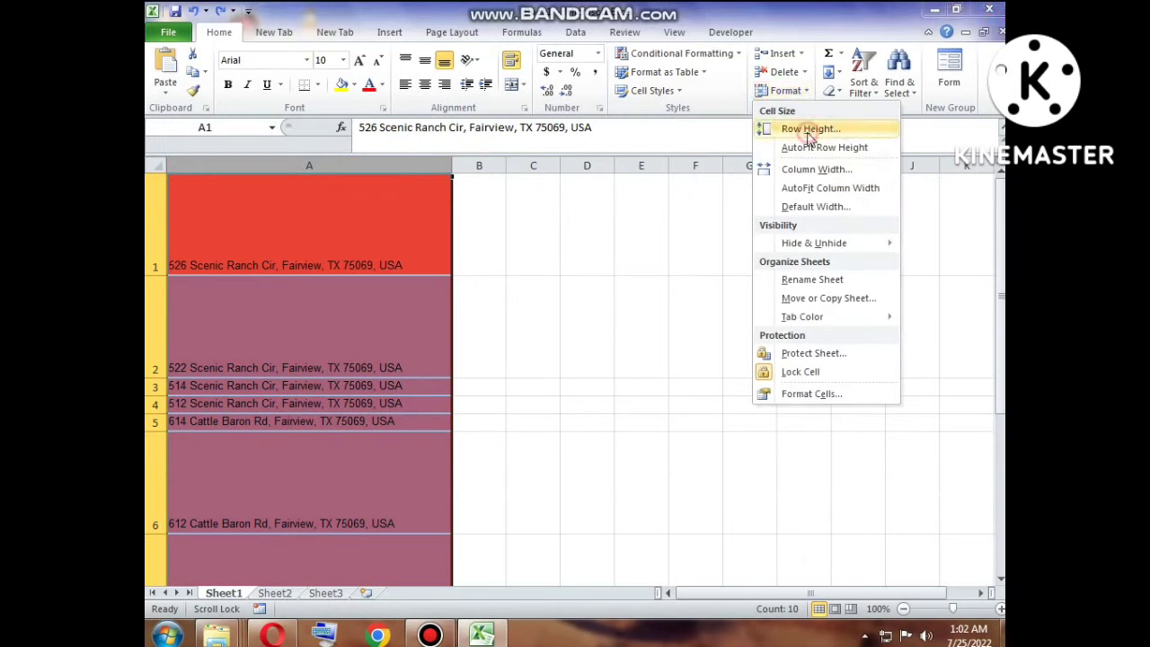
pyautogui.click(804, 129)
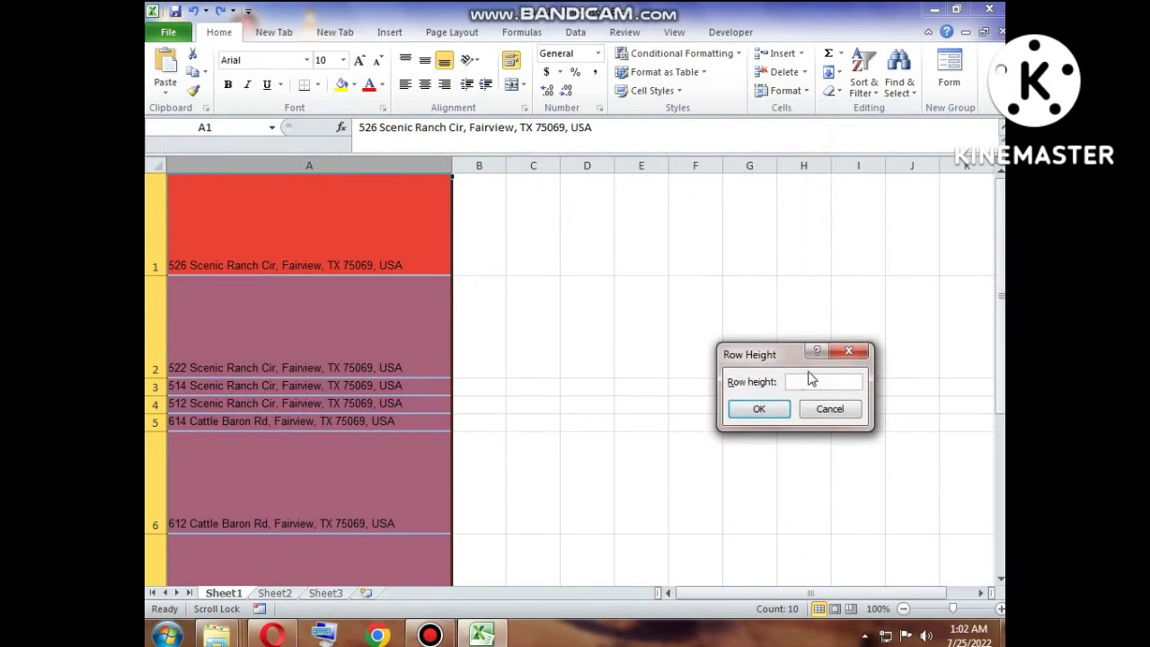
pyautogui.write('15')
pyautogui.press('Return')
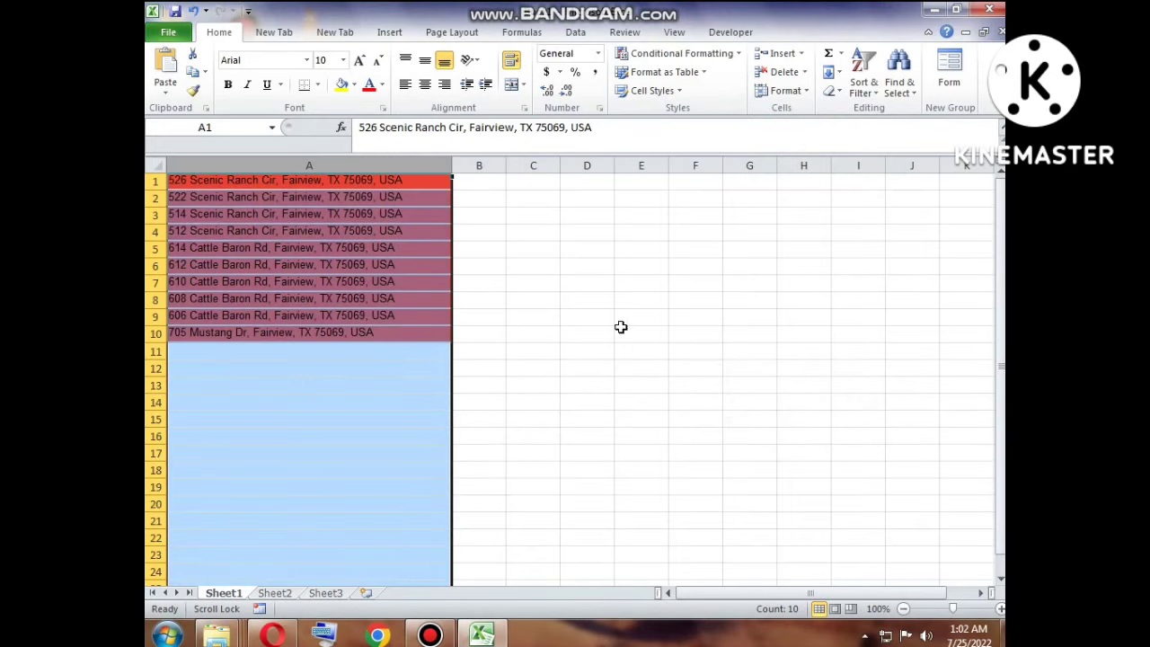
pyautogui.click(808, 97)
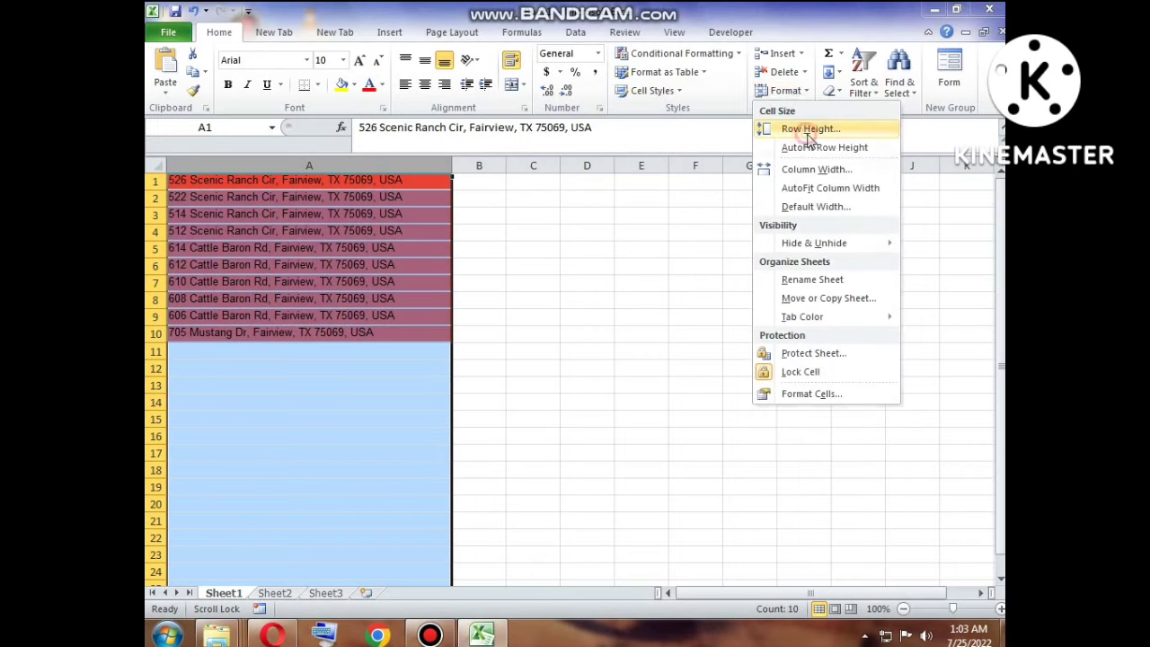
pyautogui.click(809, 126)
pyautogui.write('2')
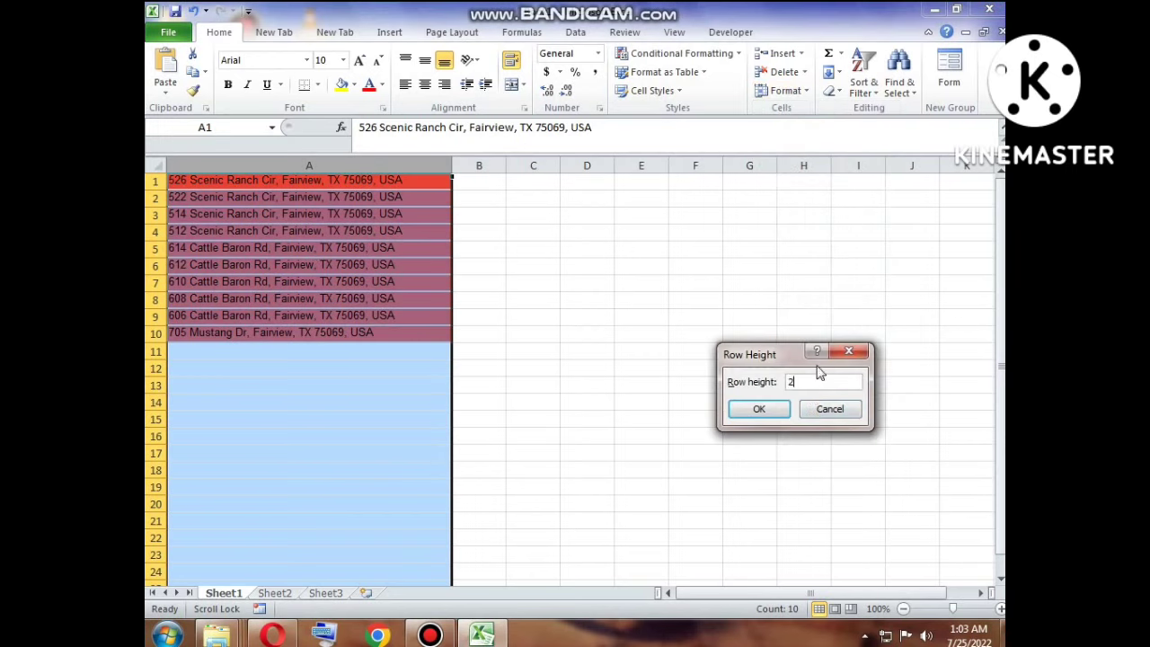
pyautogui.write('0')
pyautogui.press('Return')
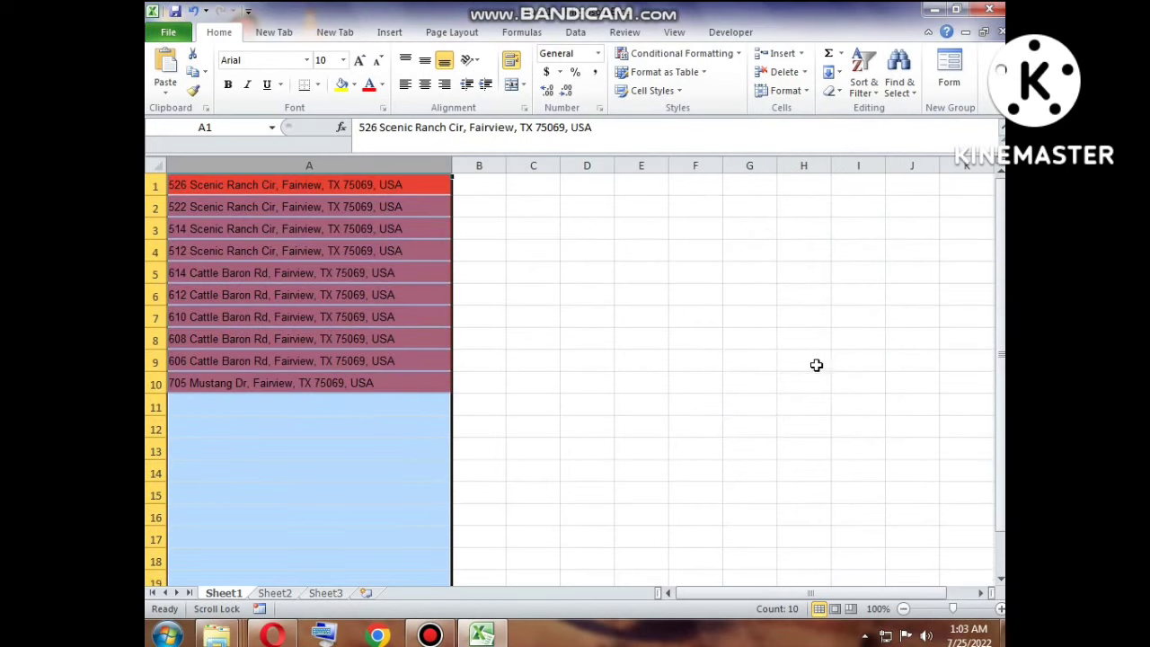
pyautogui.click(428, 269)
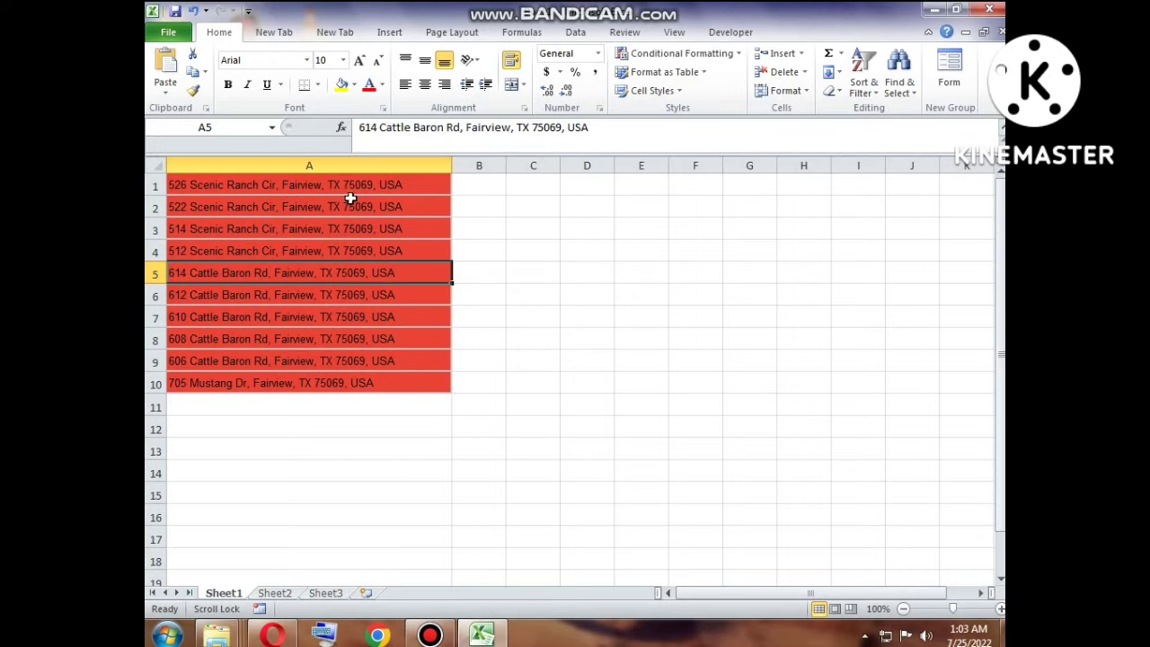
pyautogui.click(403, 193)
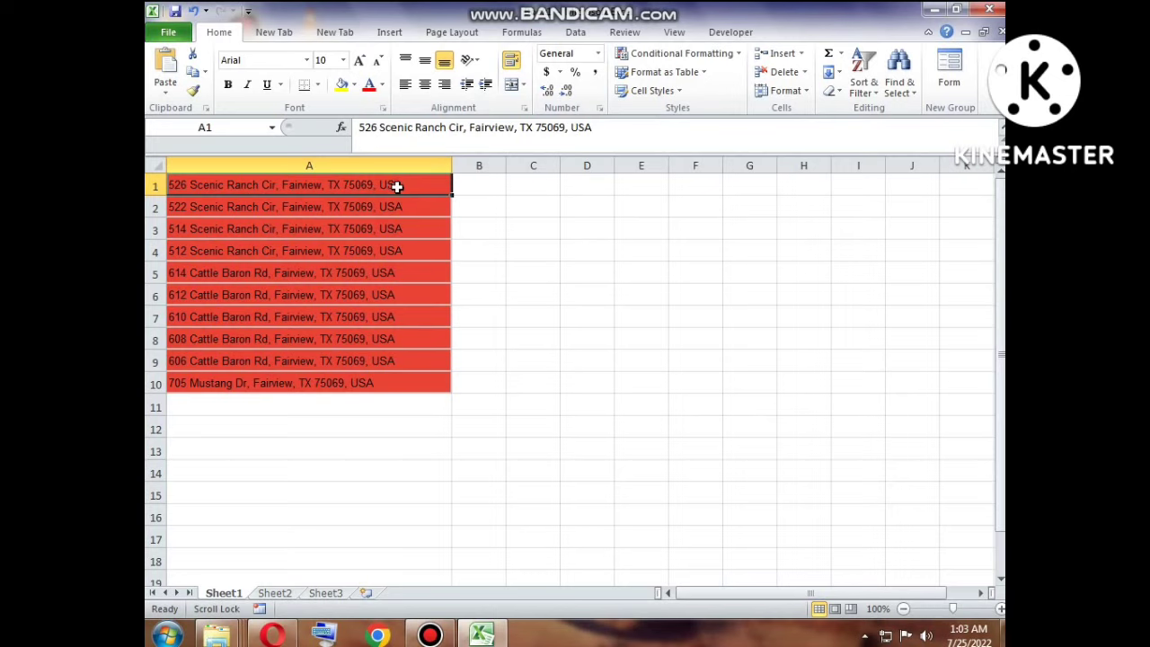
pyautogui.click(495, 231)
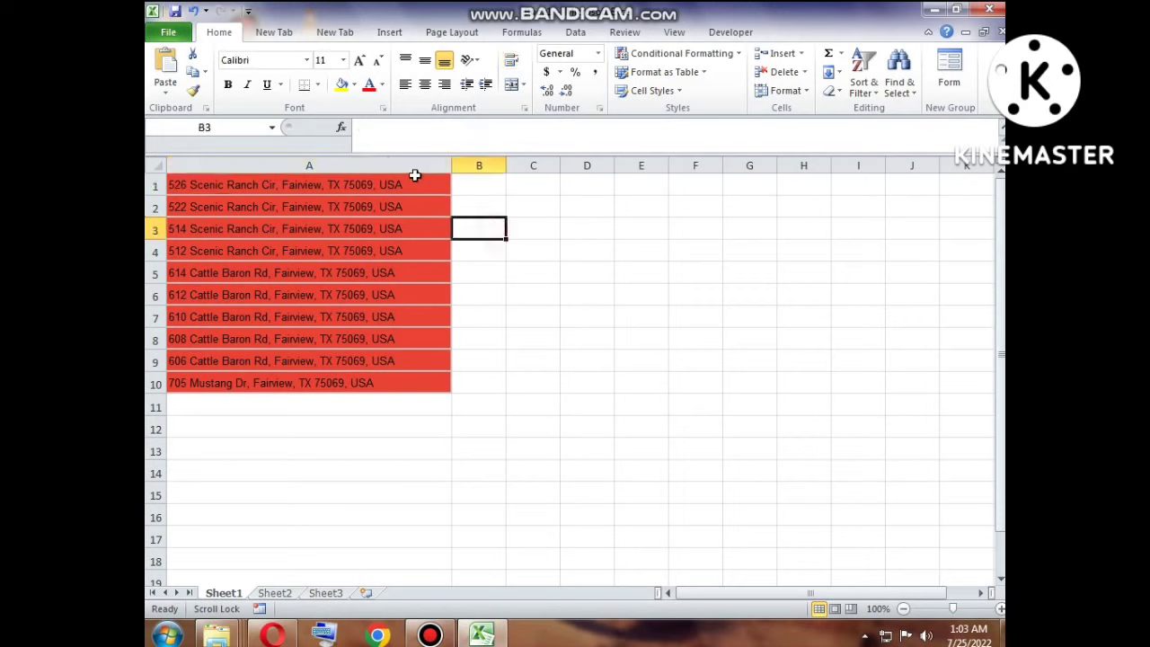
pyautogui.click(387, 163)
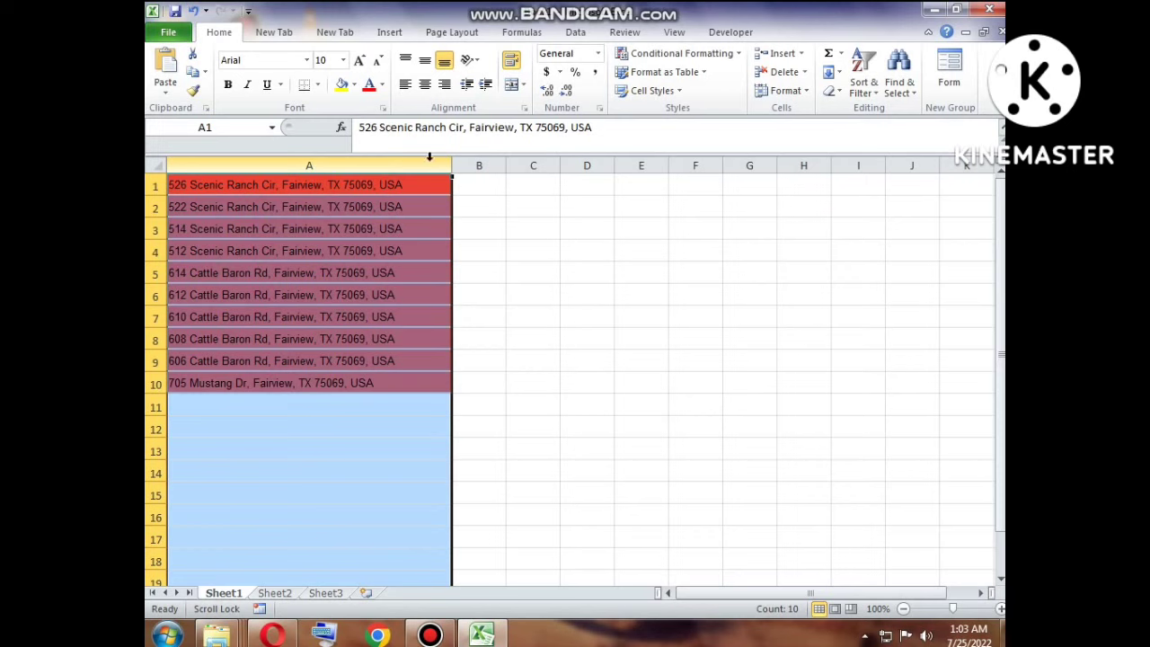
# - Run Text to Columns as delimited, splitting on commas instead of tabs
pyautogui.click(580, 34)
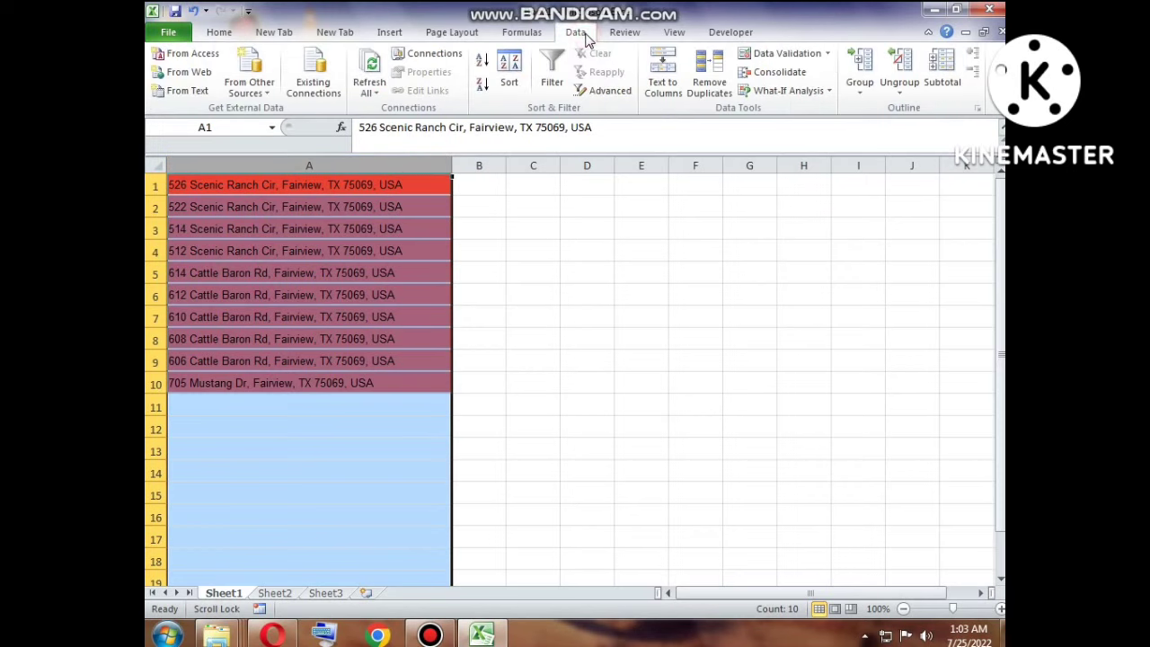
pyautogui.click(654, 95)
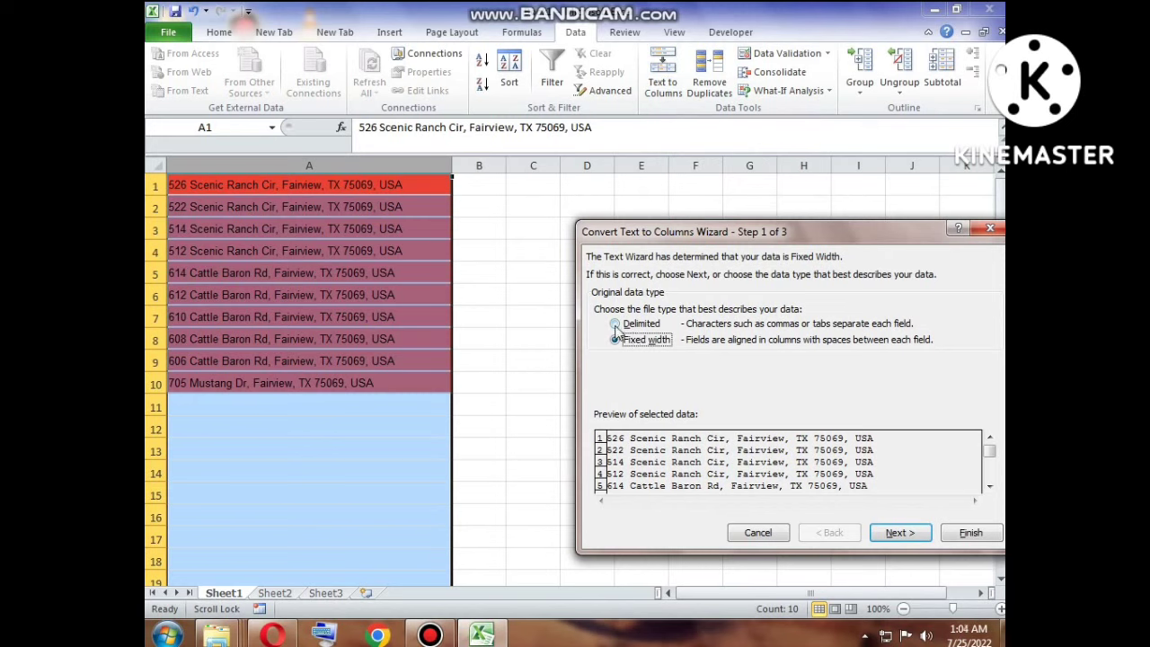
pyautogui.click(615, 325)
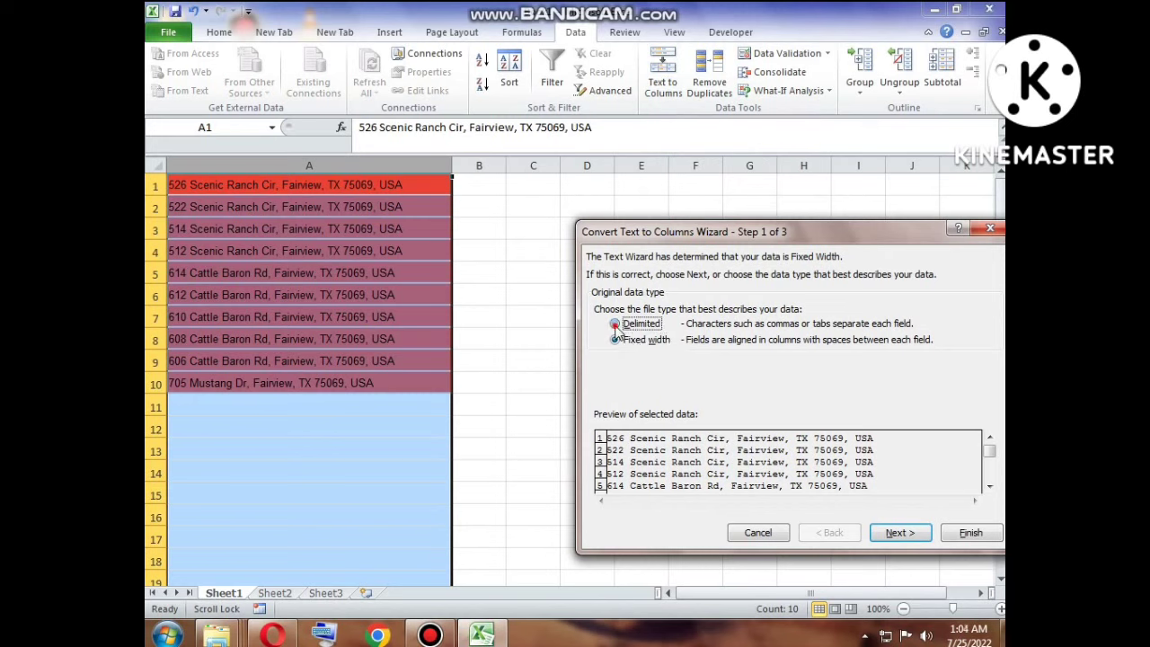
pyautogui.click(898, 534)
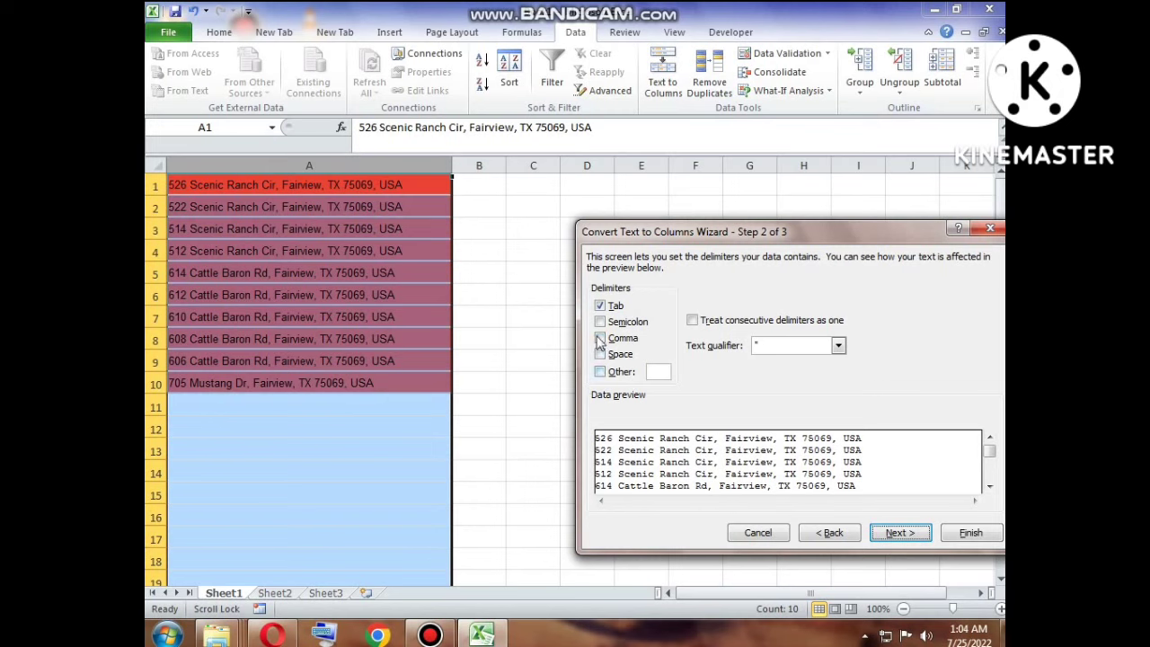
pyautogui.click(600, 307)
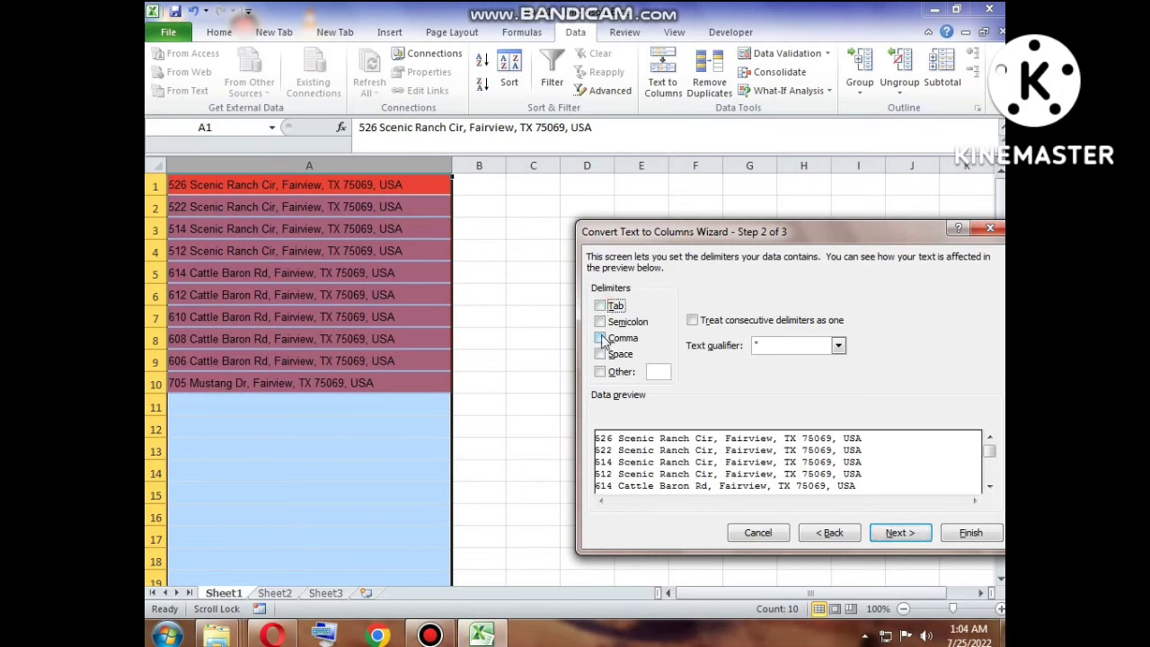
pyautogui.click(600, 338)
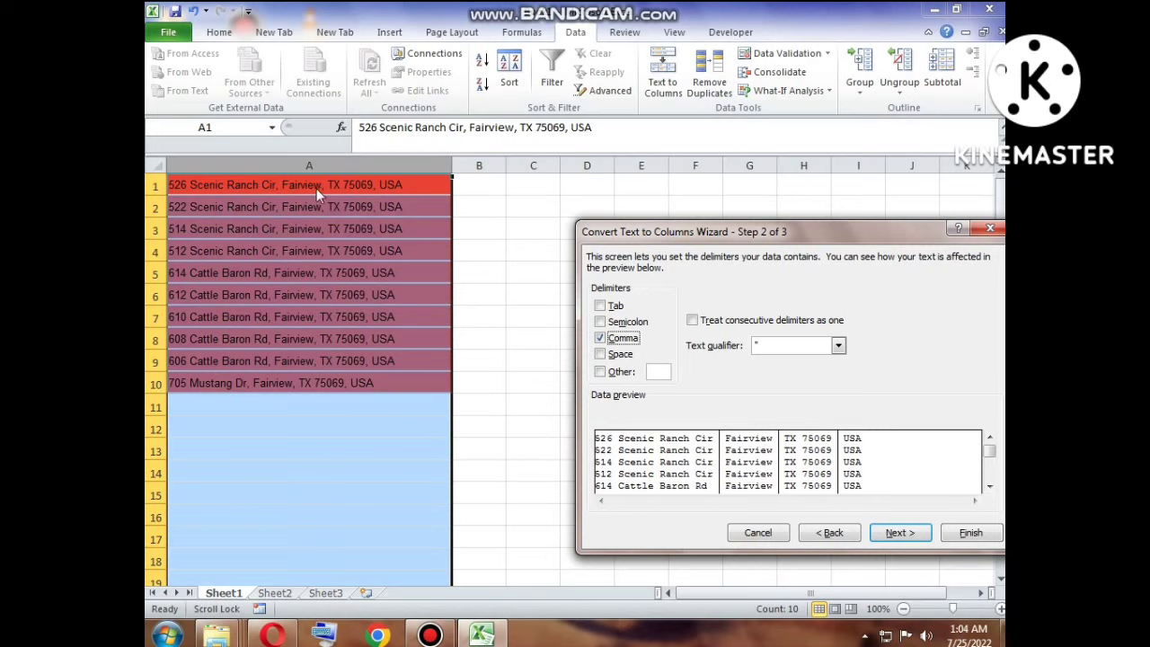
pyautogui.click(899, 534)
pyautogui.click(969, 533)
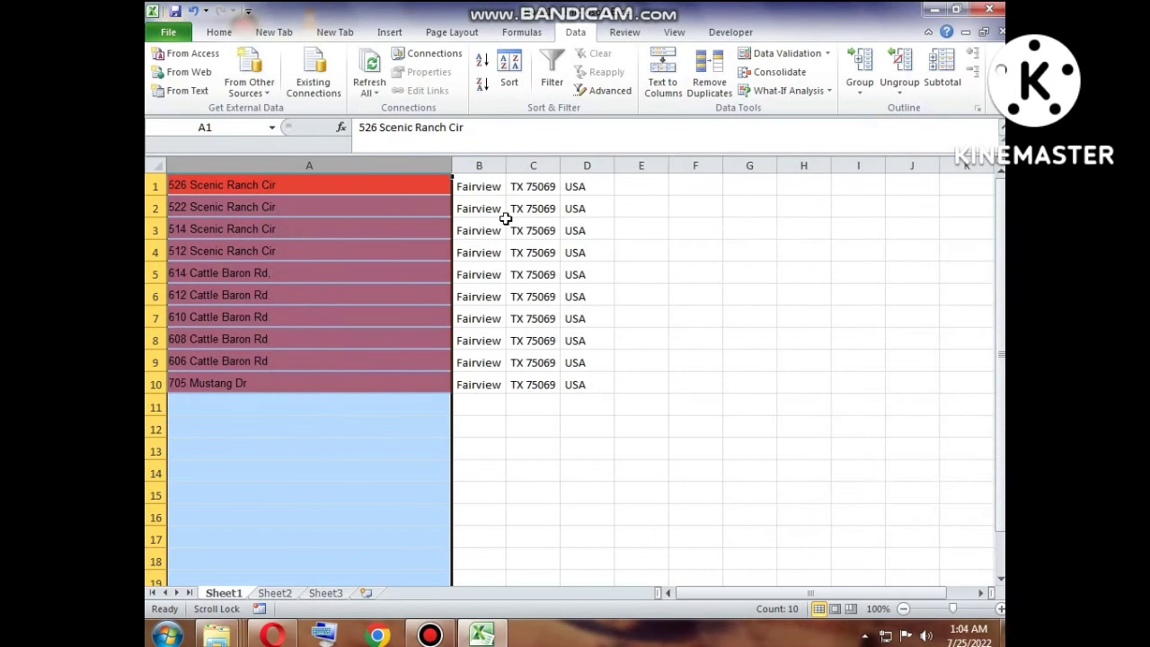
# - Insert an empty column B ahead of the Fairview city column
pyautogui.click(347, 210)
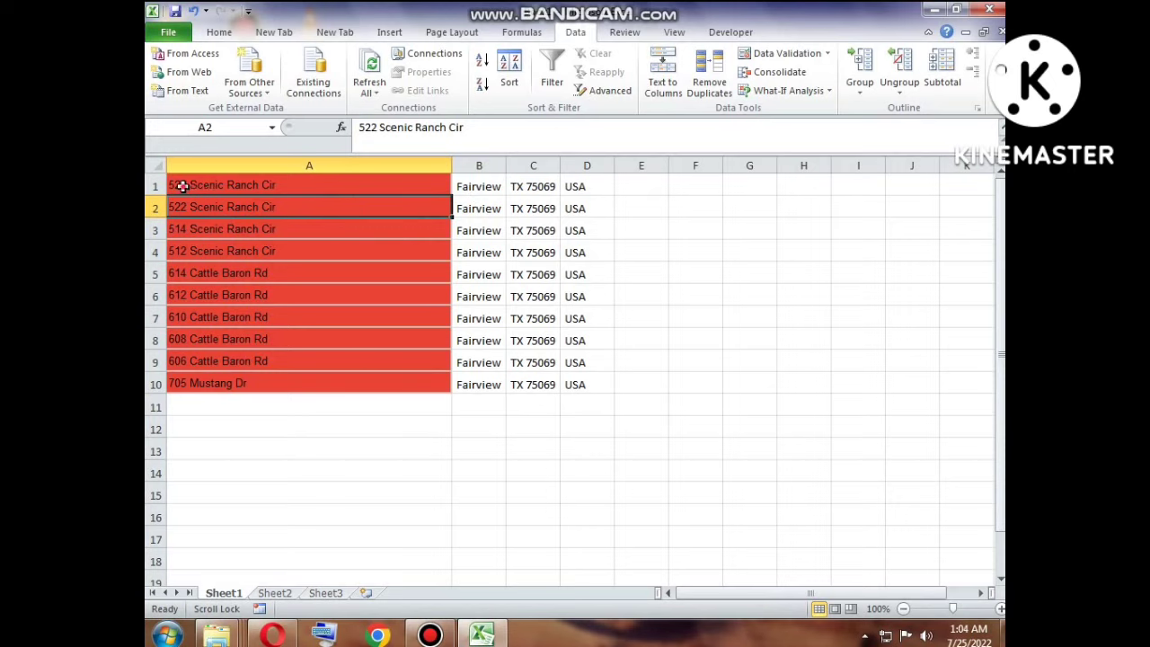
pyautogui.moveTo(182, 188); pyautogui.dragTo(180, 226)
pyautogui.click(229, 211)
pyautogui.click(388, 168)
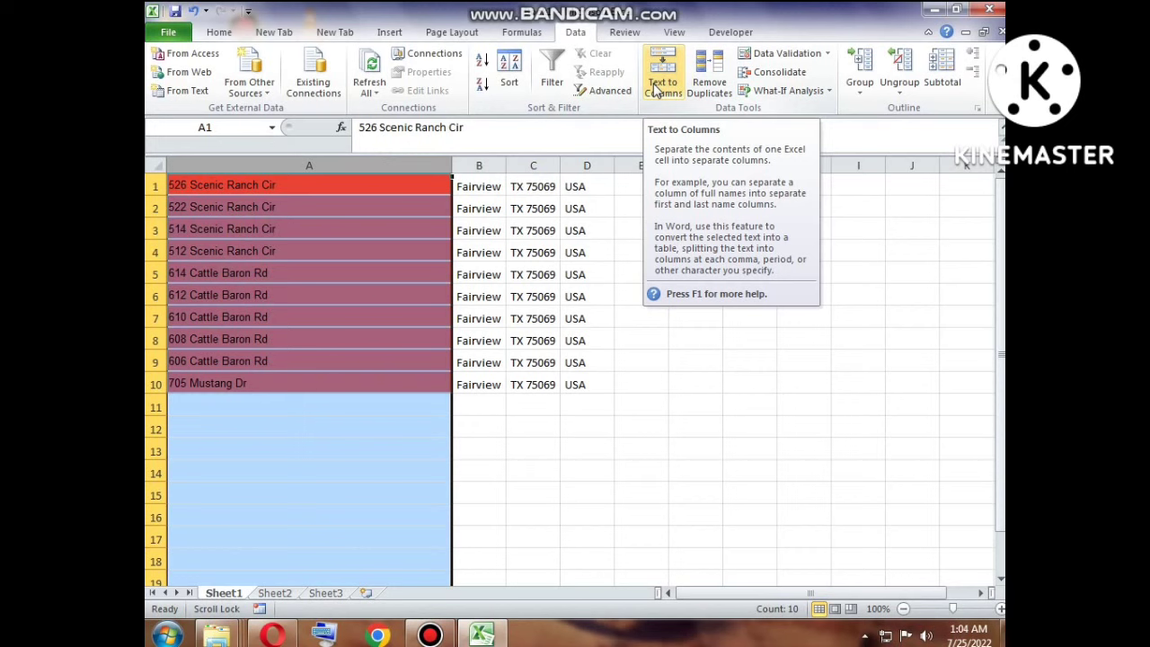
pyautogui.click(481, 160)
pyautogui.rightClick(504, 165)
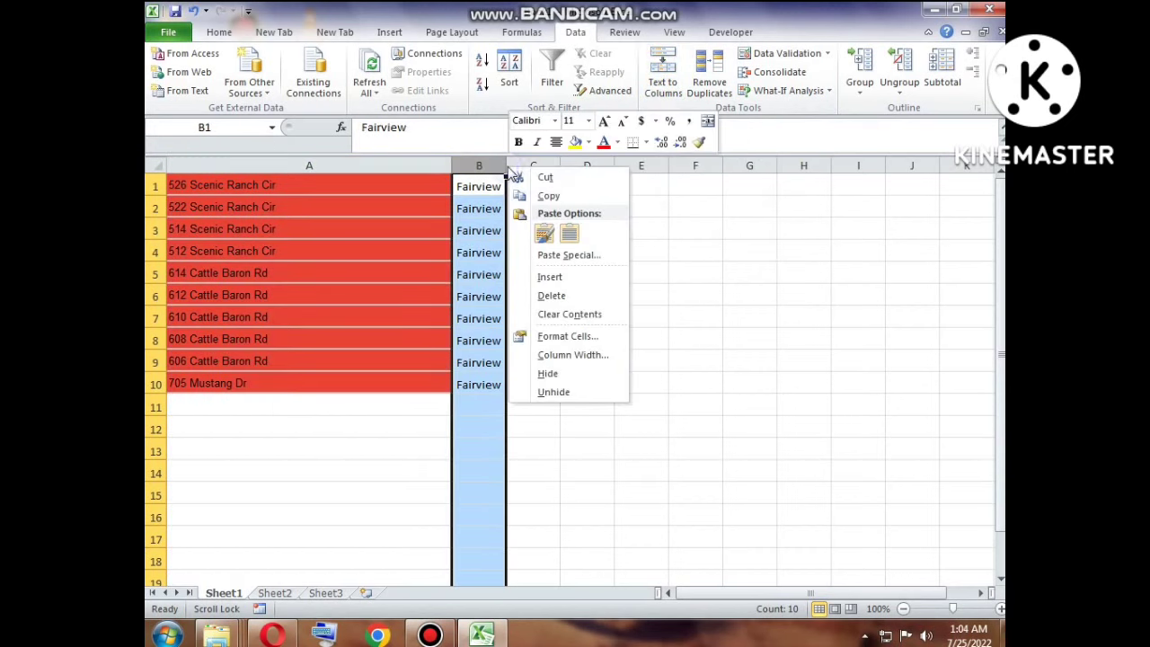
pyautogui.click(547, 276)
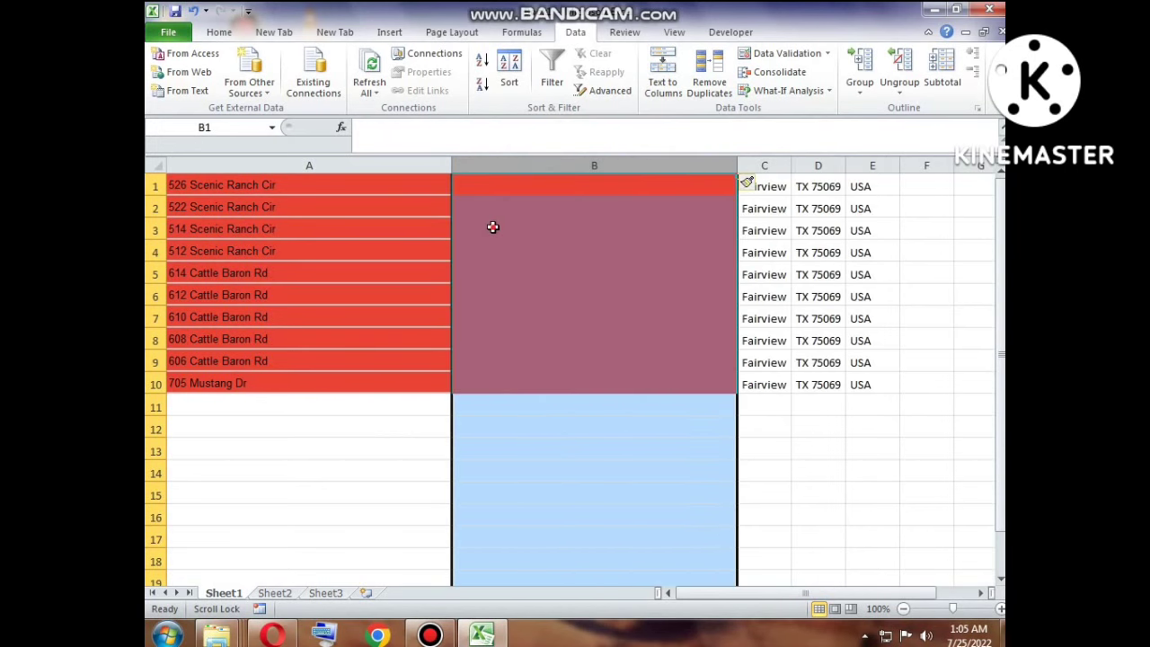
# - Split column A at a fixed-width break after the house number, replacing the destination cells
pyautogui.click(494, 229)
pyautogui.click(267, 168)
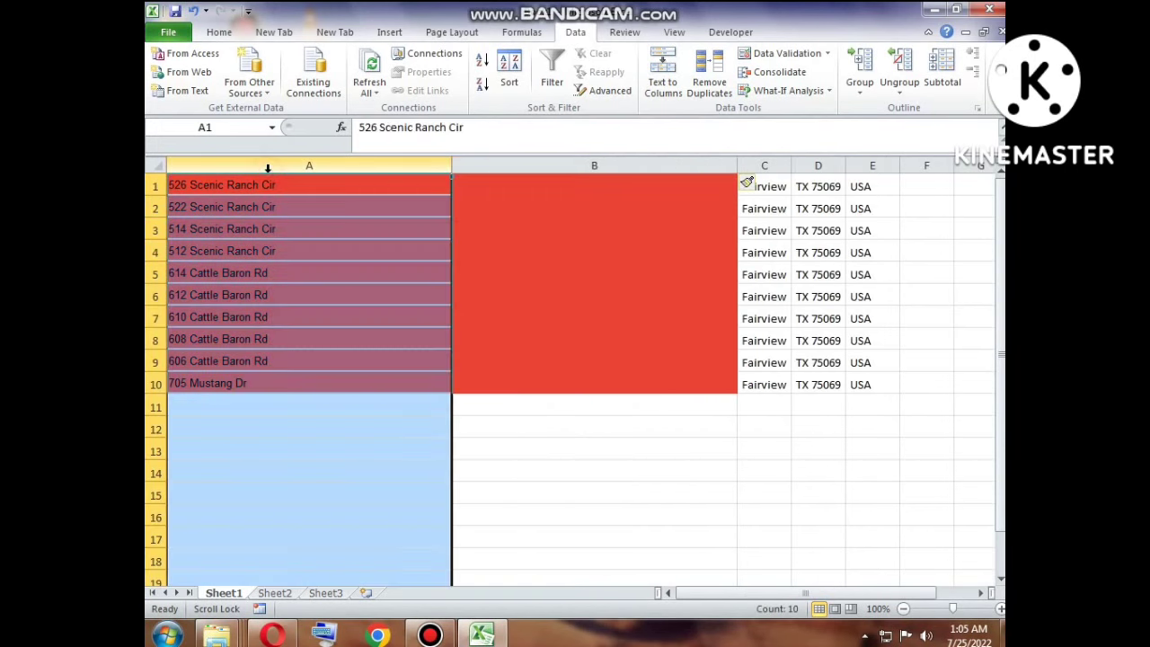
pyautogui.click(653, 87)
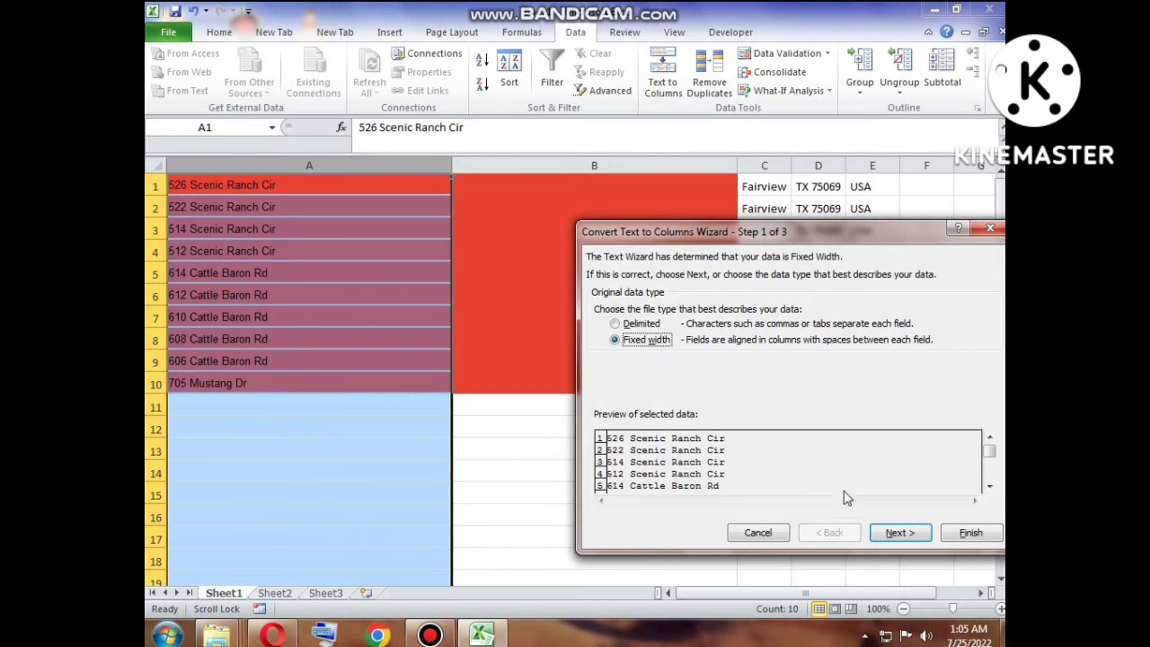
pyautogui.click(890, 532)
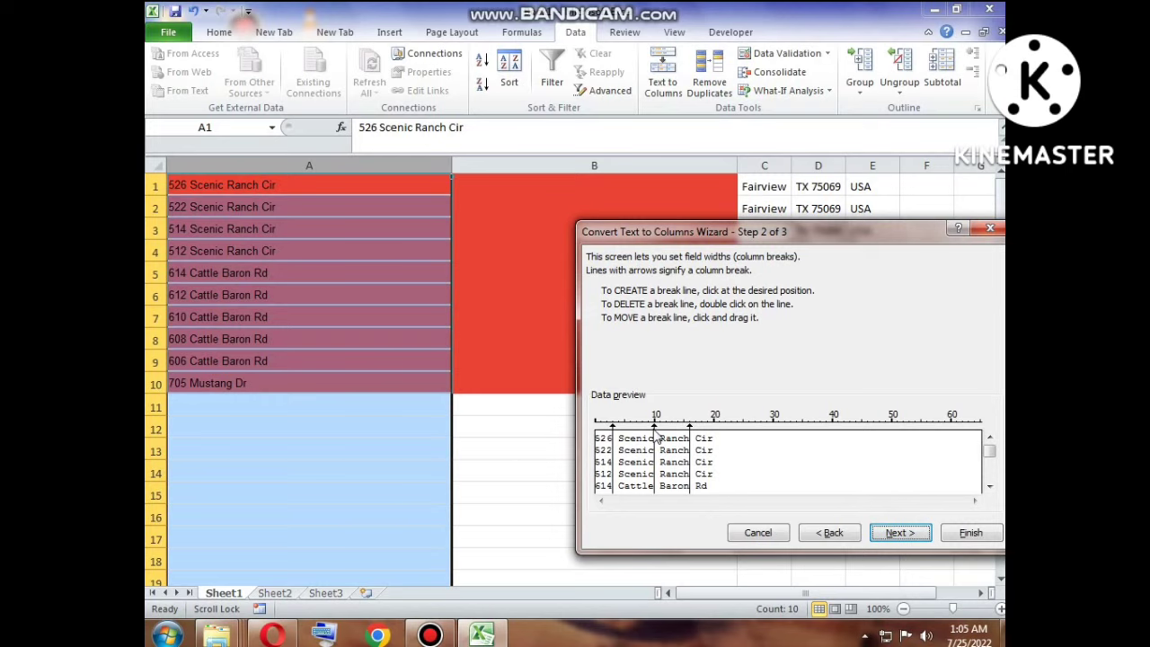
pyautogui.doubleClick(655, 436)
pyautogui.doubleClick(691, 436)
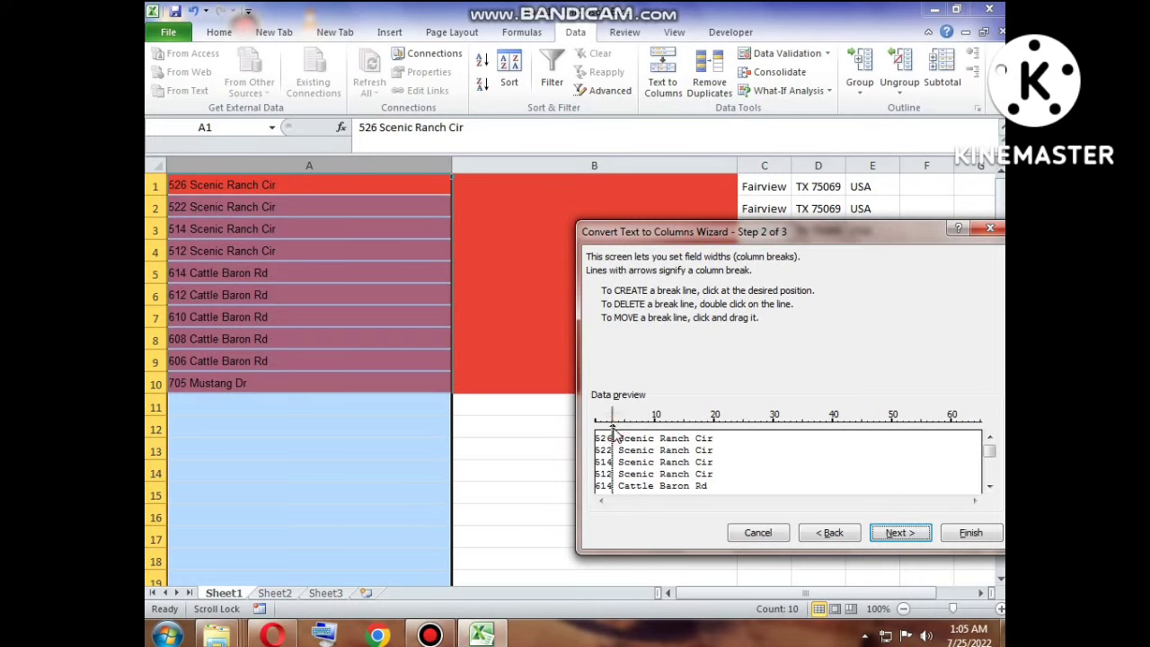
pyautogui.moveTo(614, 435); pyautogui.dragTo(619, 434)
pyautogui.click(923, 534)
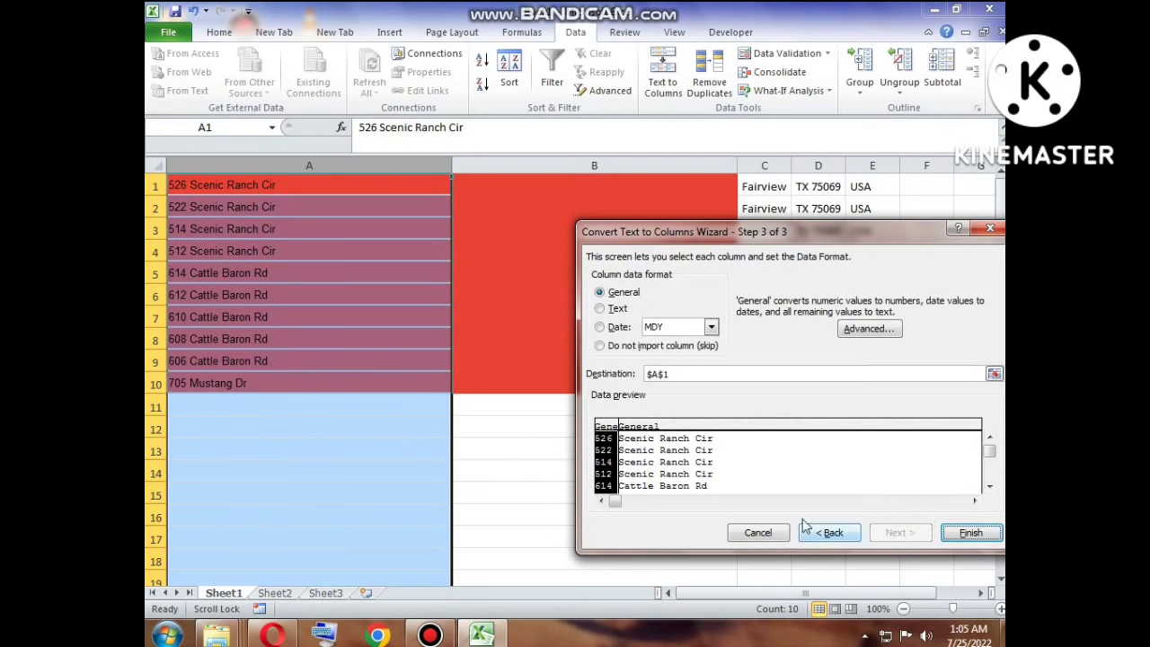
pyautogui.click(966, 535)
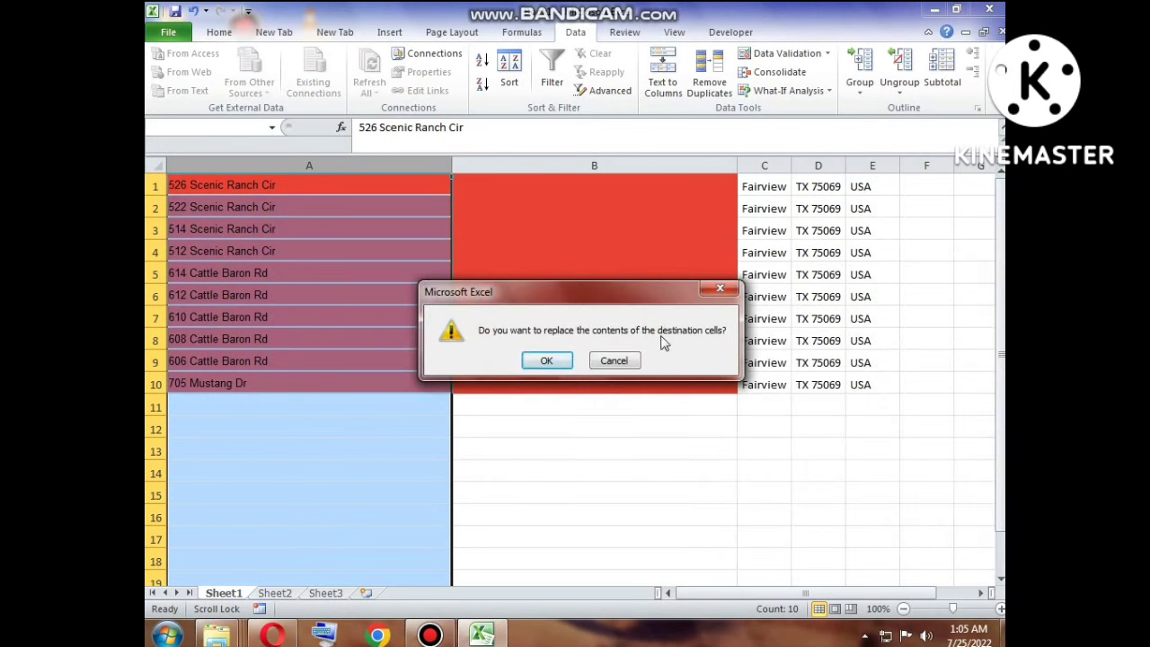
pyautogui.click(547, 361)
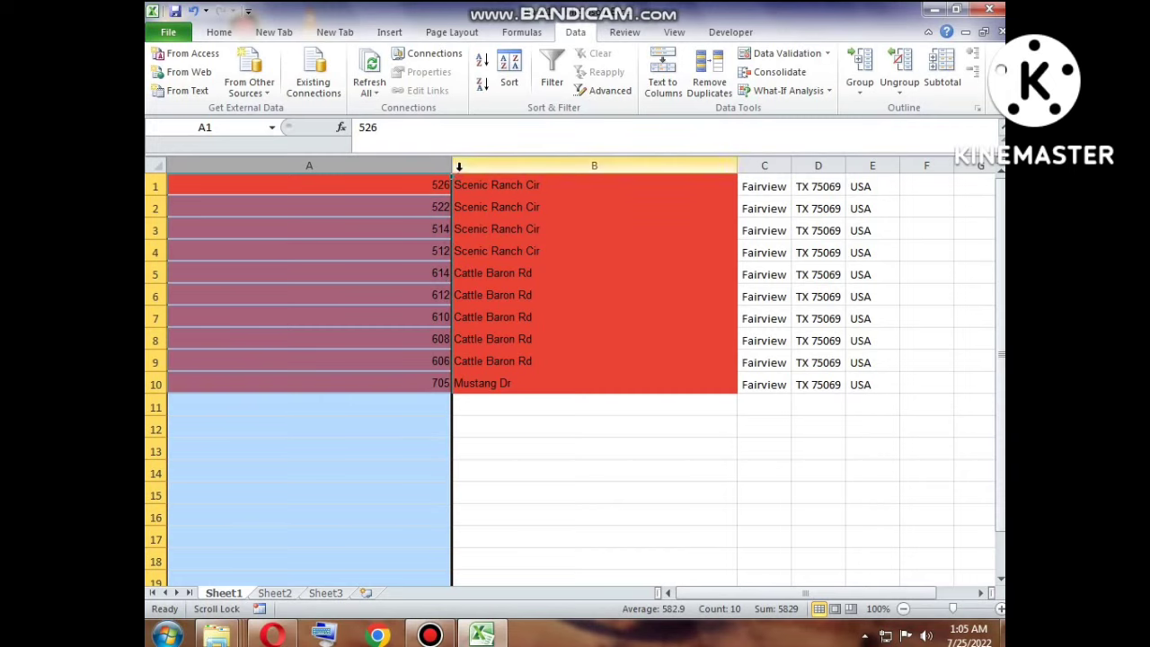
# - Shrink column A to the house-number width and column B to the street-name width
pyautogui.moveTo(452, 171); pyautogui.dragTo(242, 170)
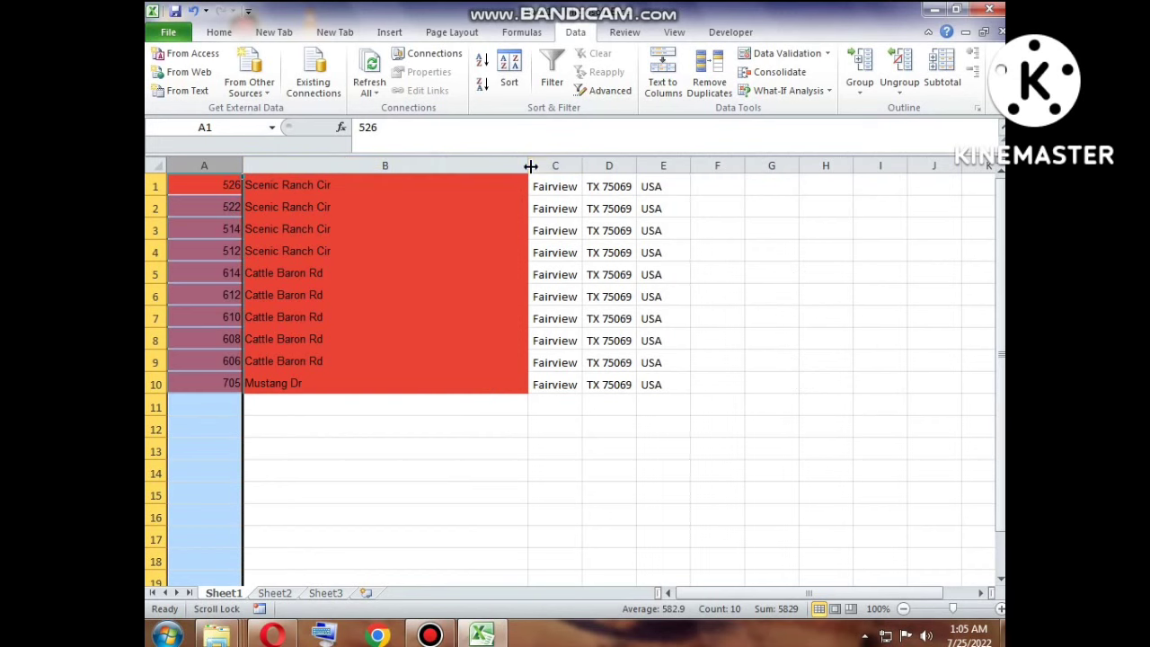
pyautogui.moveTo(529, 167); pyautogui.dragTo(345, 170)
pyautogui.click(426, 165)
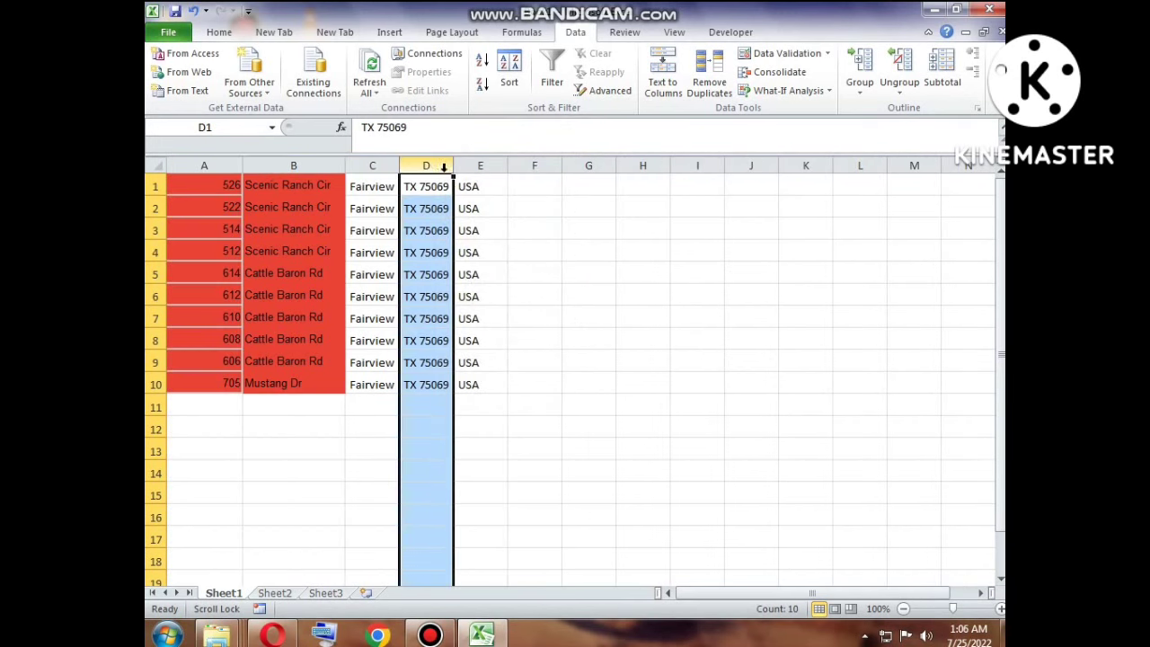
pyautogui.click(474, 179)
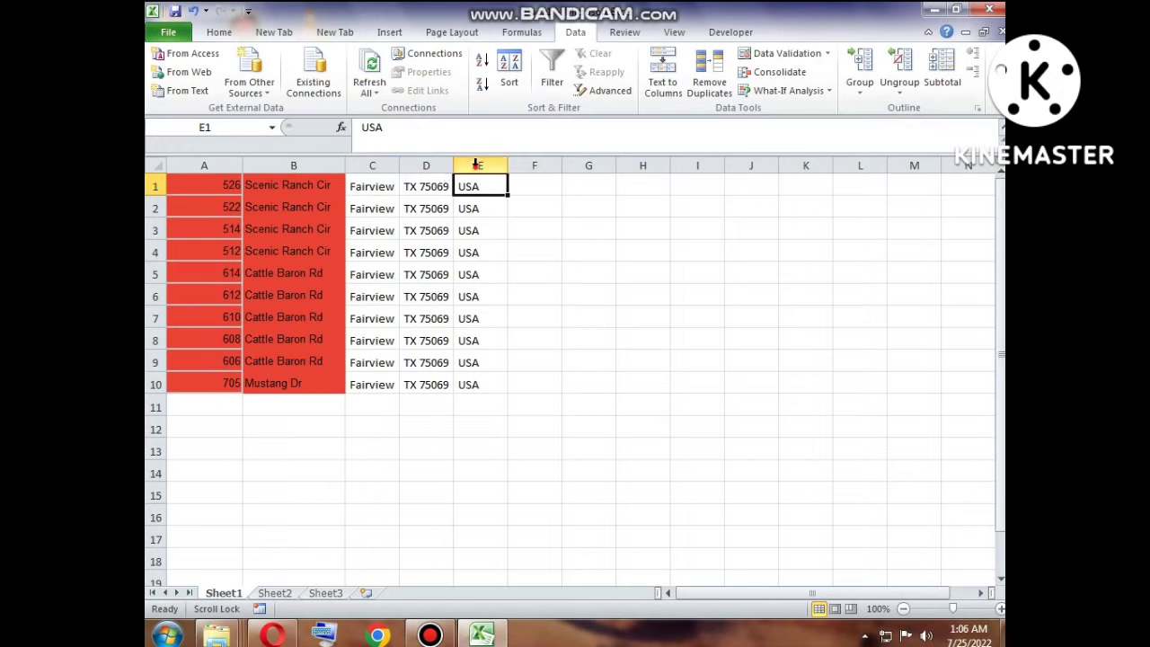
# - Insert a blank column E before the USA country column
pyautogui.click(501, 165)
pyautogui.rightClick(501, 164)
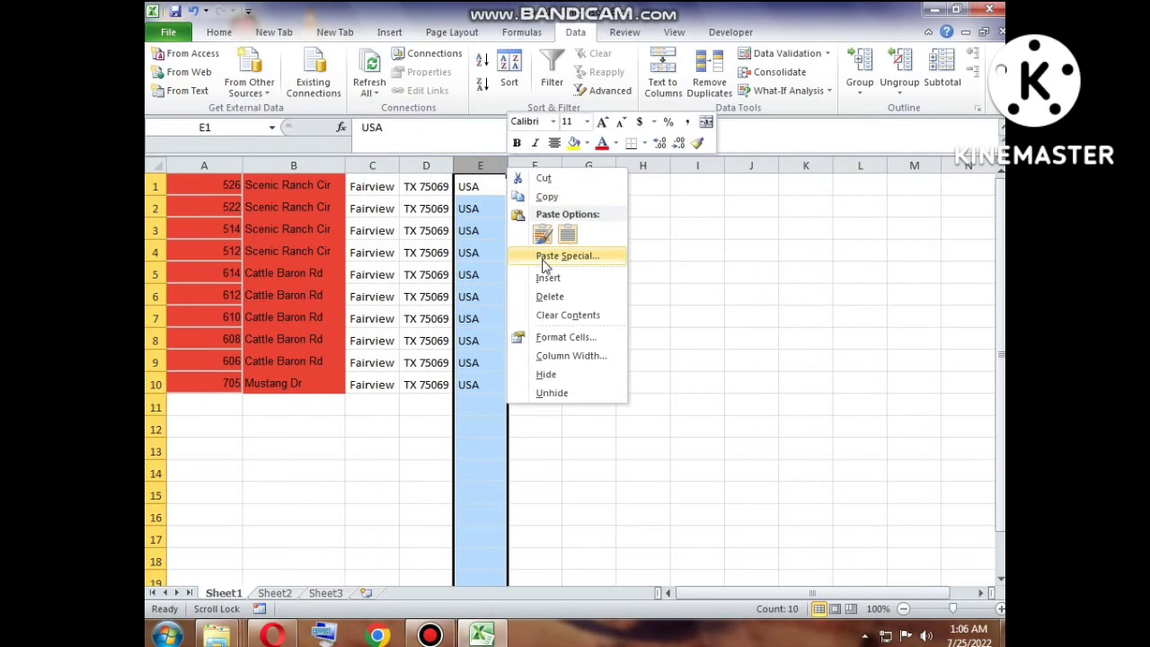
pyautogui.click(548, 279)
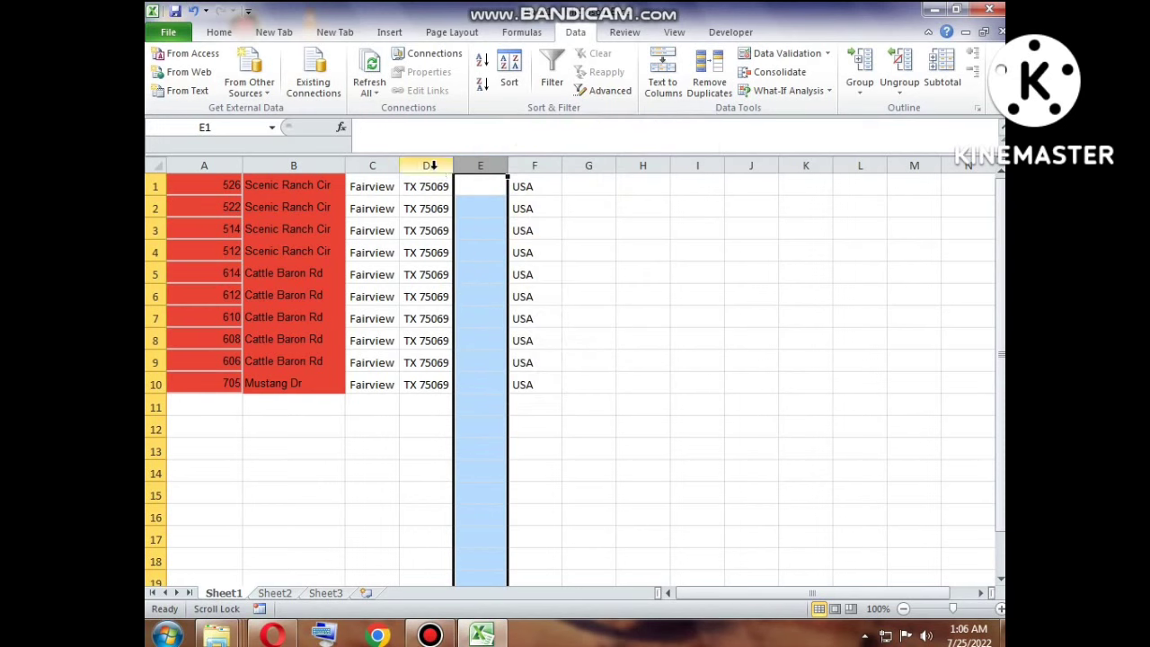
# - Split column D at a fixed-width break before 75069, moving ZIP codes into column E
pyautogui.click(433, 165)
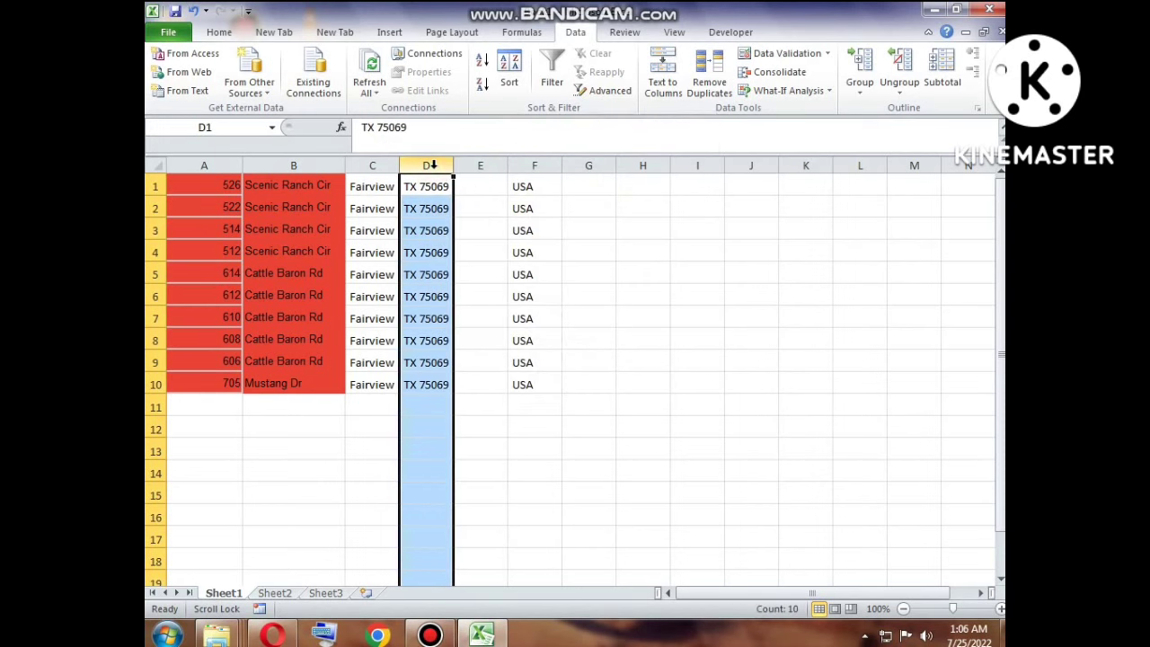
pyautogui.click(665, 85)
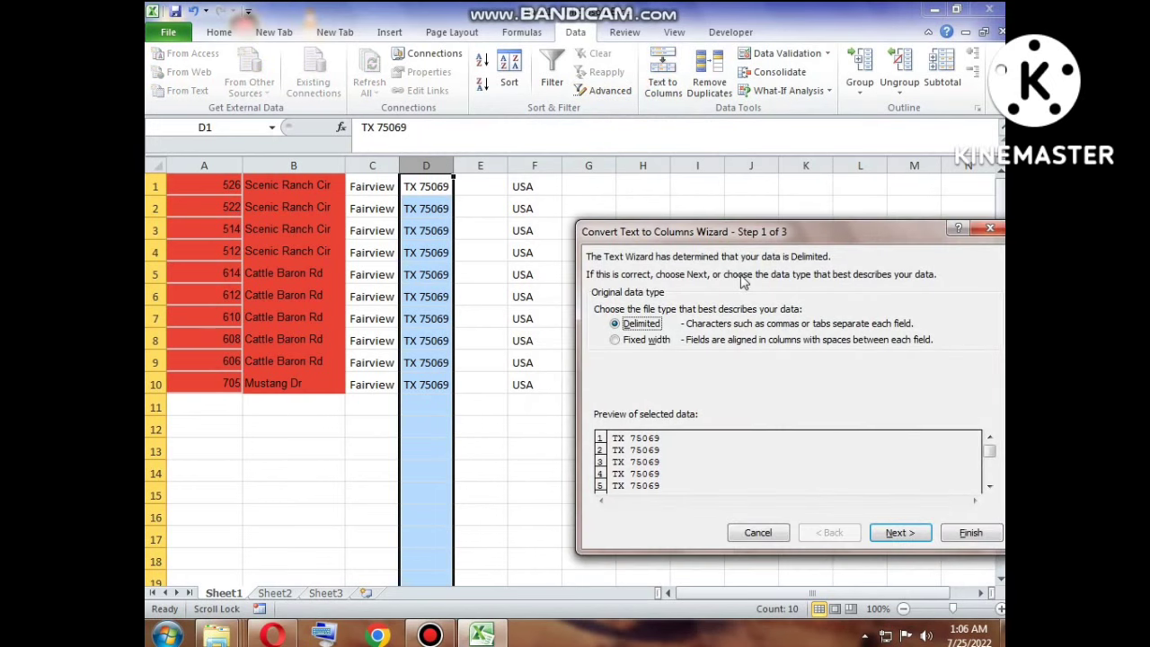
pyautogui.click(635, 345)
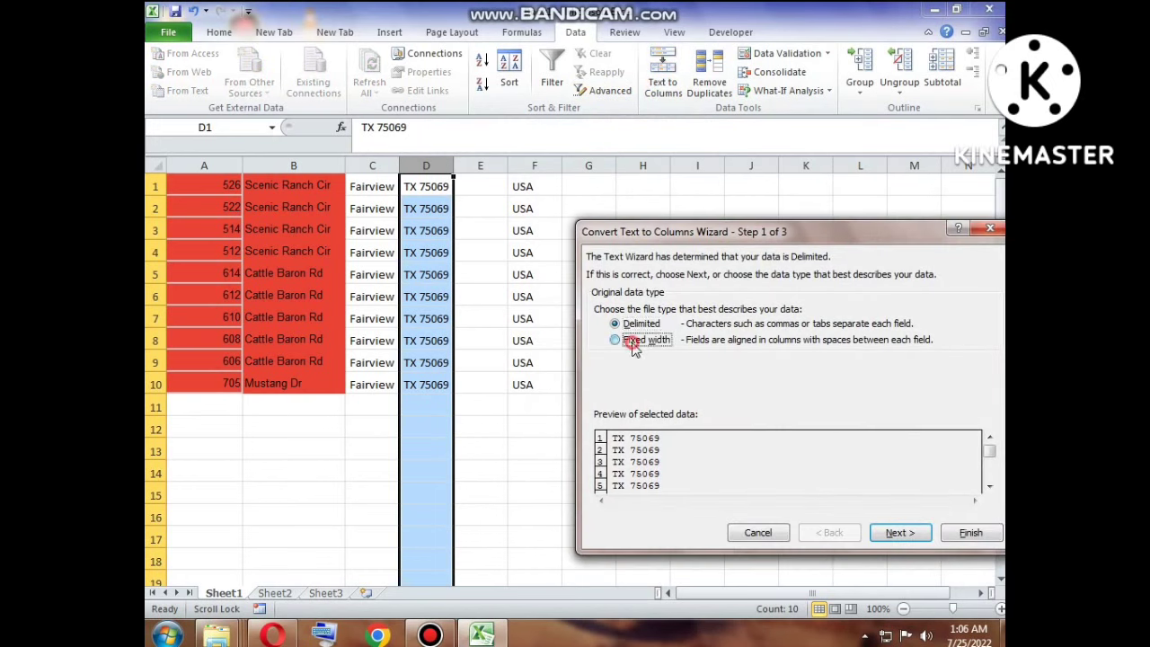
pyautogui.click(894, 535)
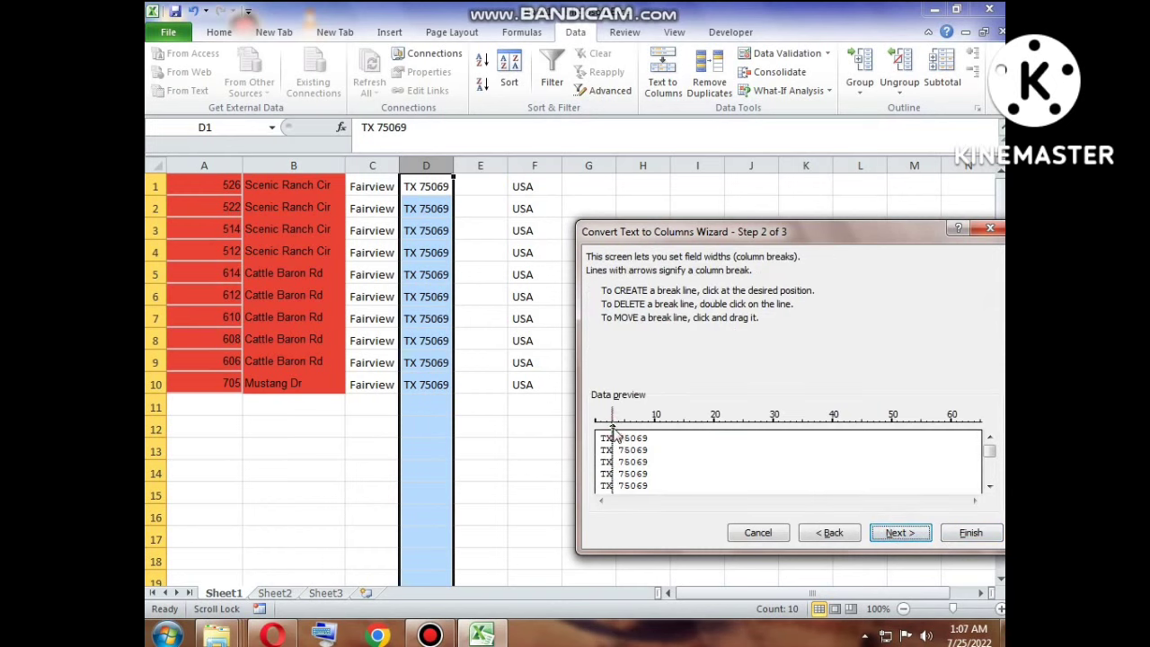
pyautogui.moveTo(612, 430); pyautogui.dragTo(618, 428)
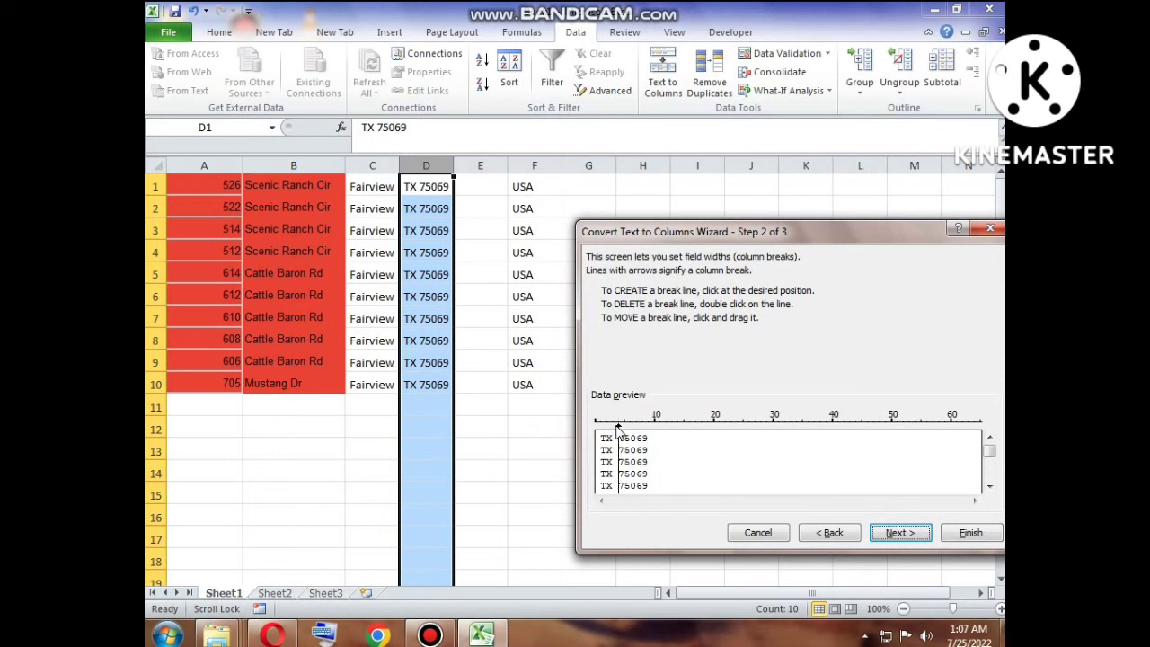
pyautogui.click(898, 533)
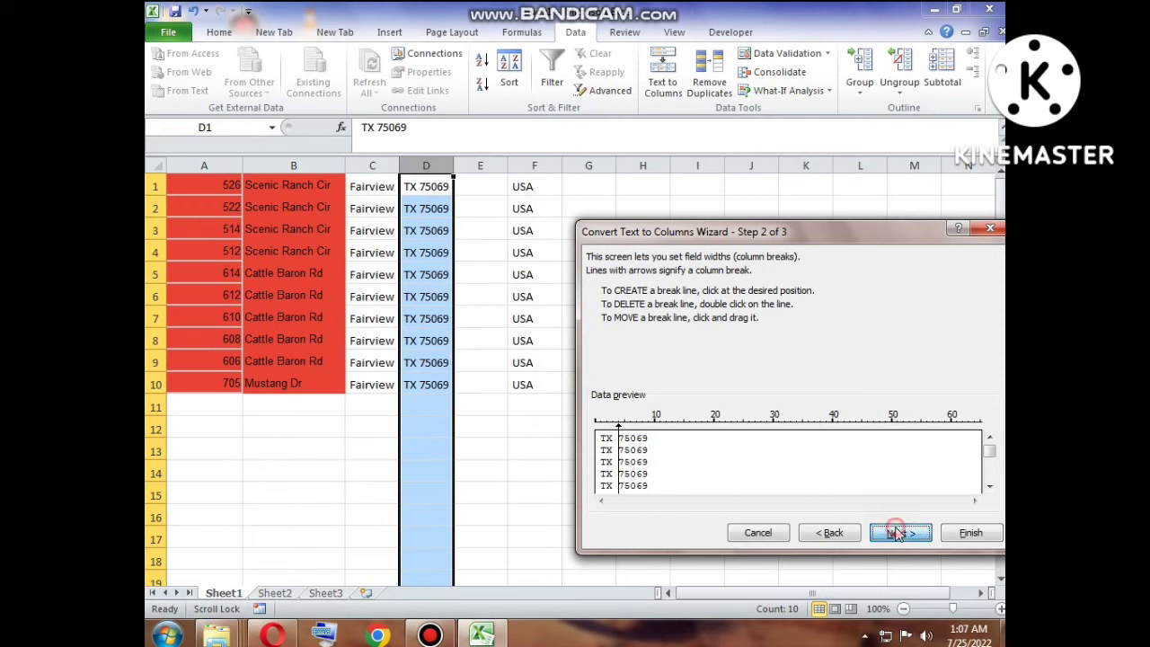
pyautogui.click(963, 533)
pyautogui.click(452, 280)
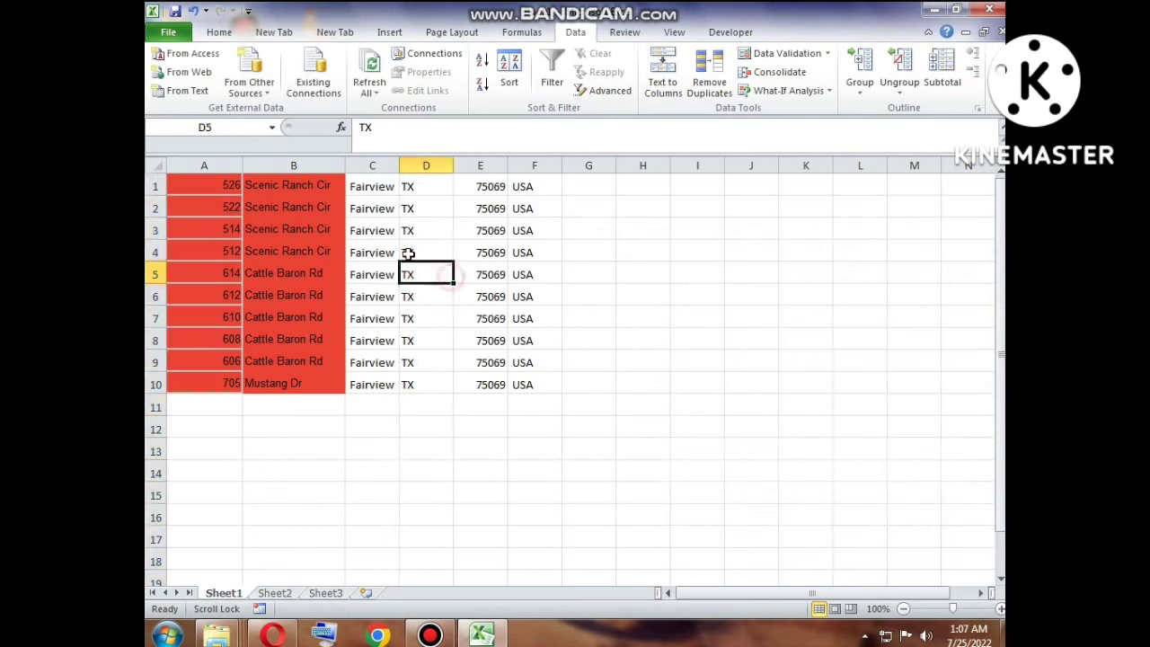
# - Set the fill of A1:B10 to No Fill, removing the red background
pyautogui.moveTo(221, 186)
pyautogui.mouseDown()
pyautogui.moveTo(305, 316)
pyautogui.moveTo(308, 382)
pyautogui.mouseUp()
pyautogui.click(232, 33)
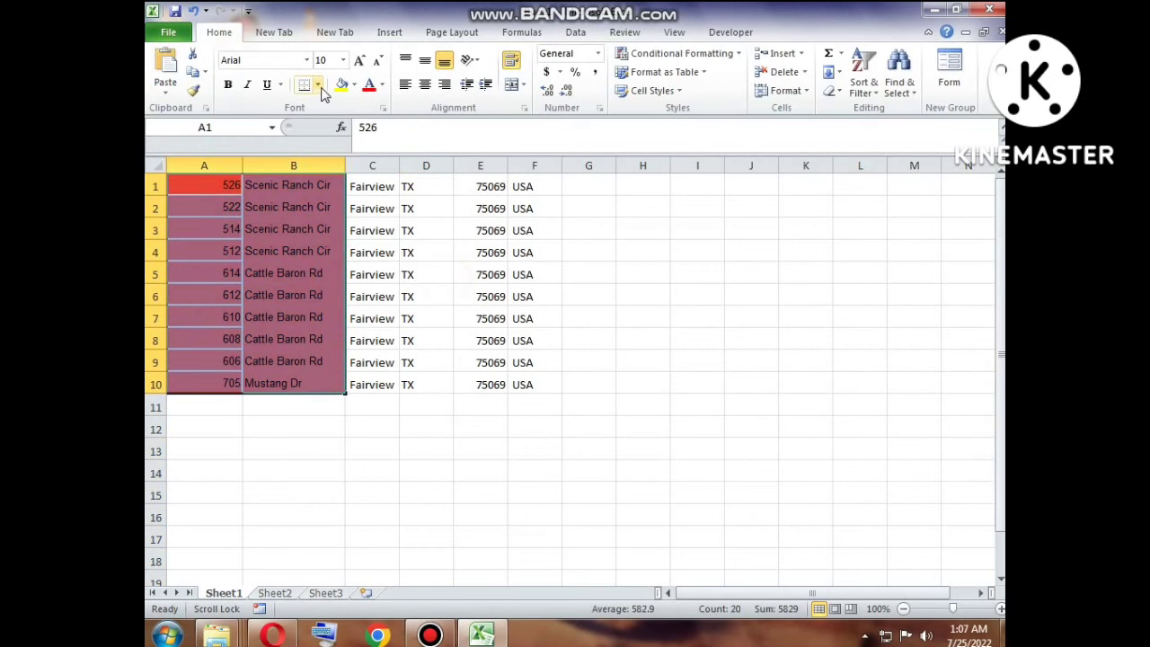
pyautogui.click(354, 85)
pyautogui.click(341, 123)
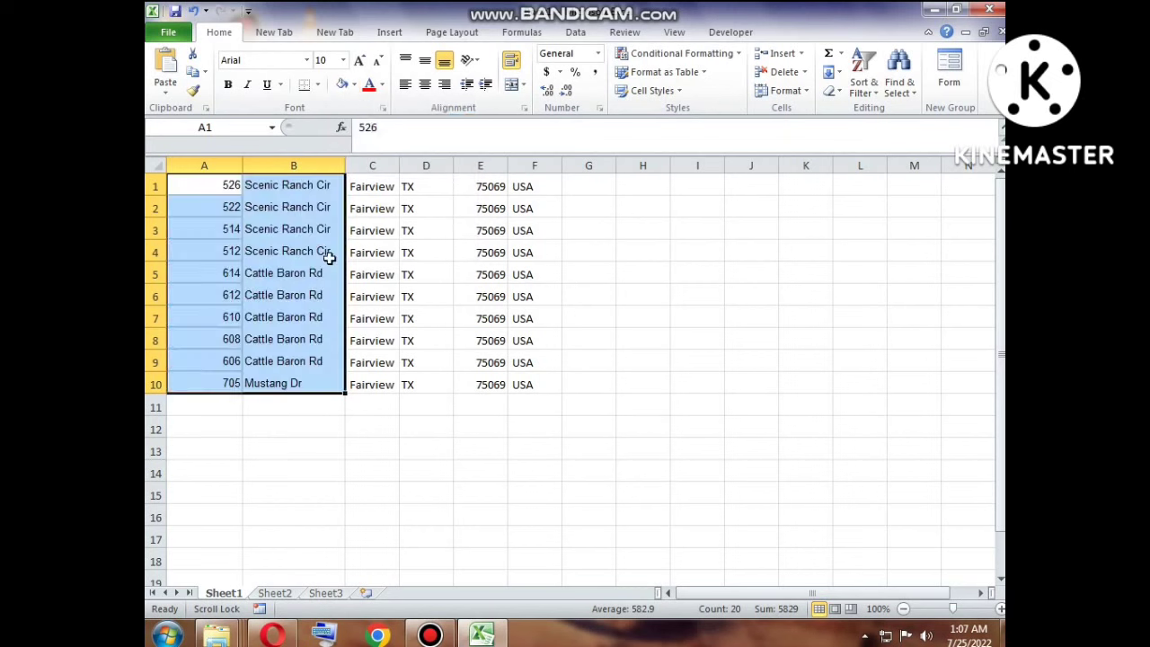
# - Apply All Borders to the table A1:F10
pyautogui.click(287, 207)
pyautogui.moveTo(213, 186)
pyautogui.mouseDown()
pyautogui.moveTo(329, 231)
pyautogui.moveTo(545, 388)
pyautogui.mouseUp()
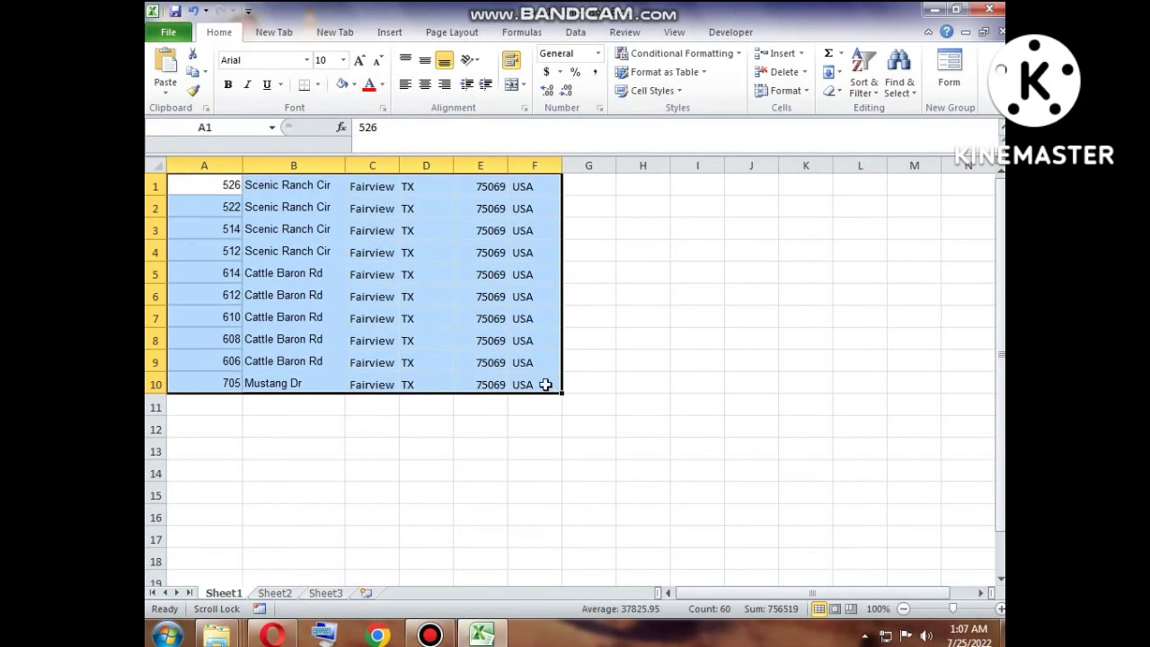
pyautogui.click(317, 85)
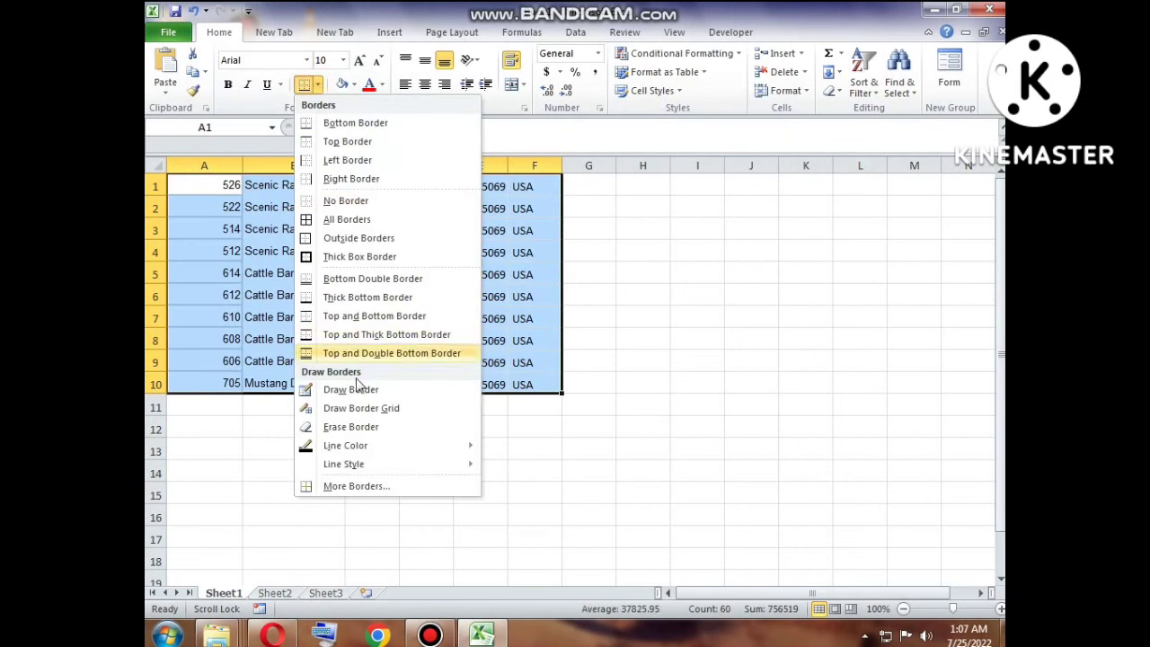
pyautogui.click(368, 221)
pyautogui.click(377, 269)
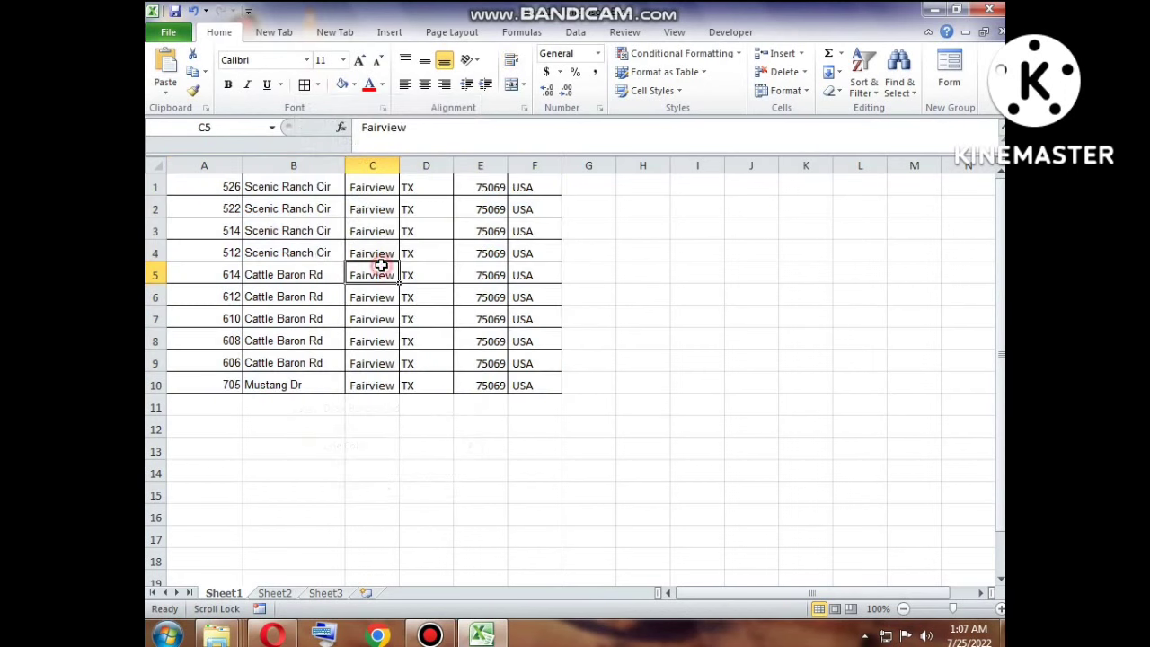
# - Center the text in every cell of A1:F10
pyautogui.moveTo(212, 184)
pyautogui.mouseDown()
pyautogui.moveTo(380, 279)
pyautogui.moveTo(485, 373)
pyautogui.moveTo(523, 379)
pyautogui.mouseUp()
pyautogui.click(425, 85)
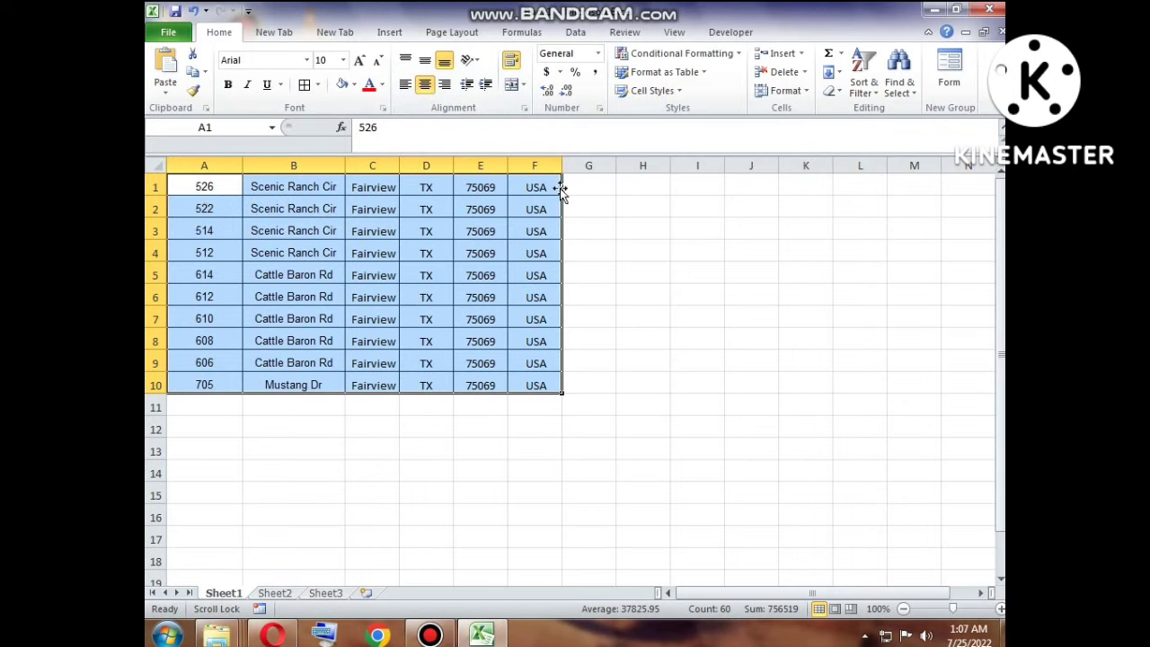
pyautogui.click(512, 192)
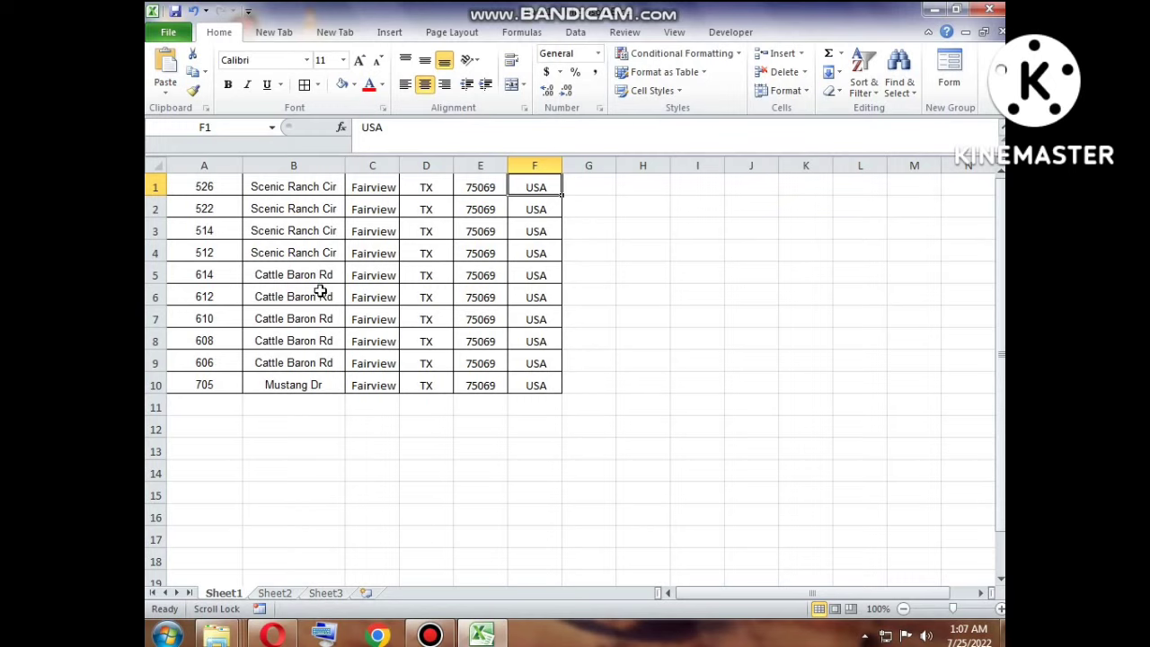